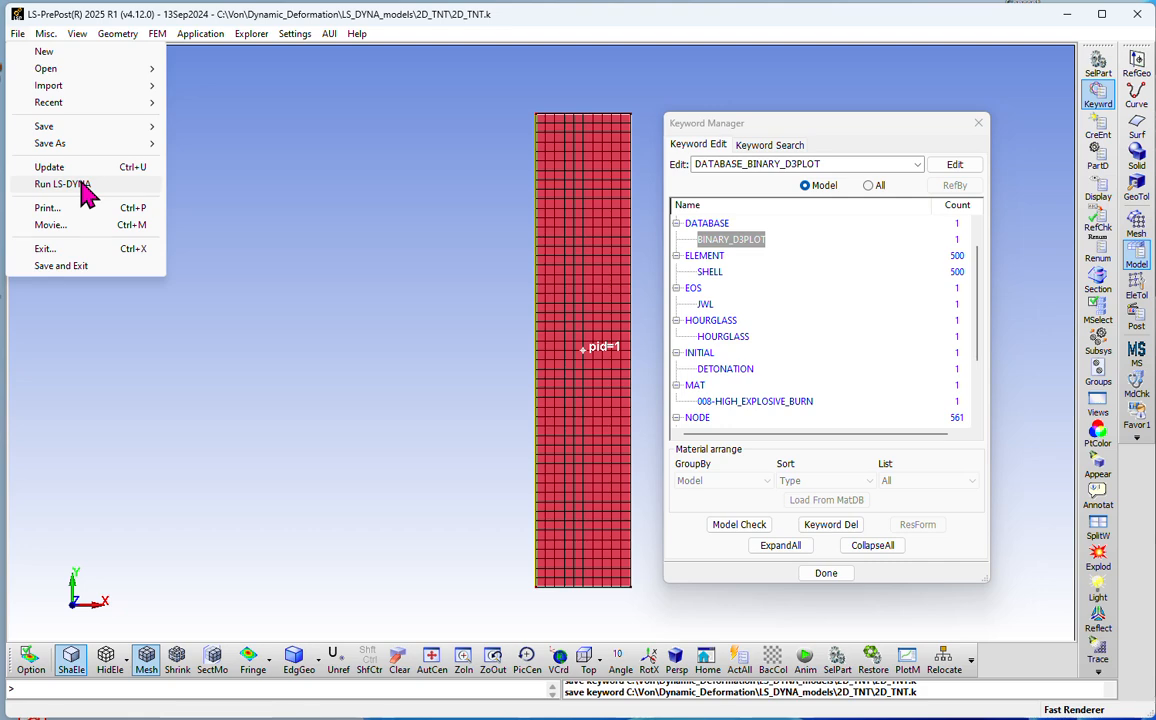
# Step: Launch LS-Run for the 2D_TNT.k input and select the SMP single-precision solver preset
pyautogui.click(79, 187)
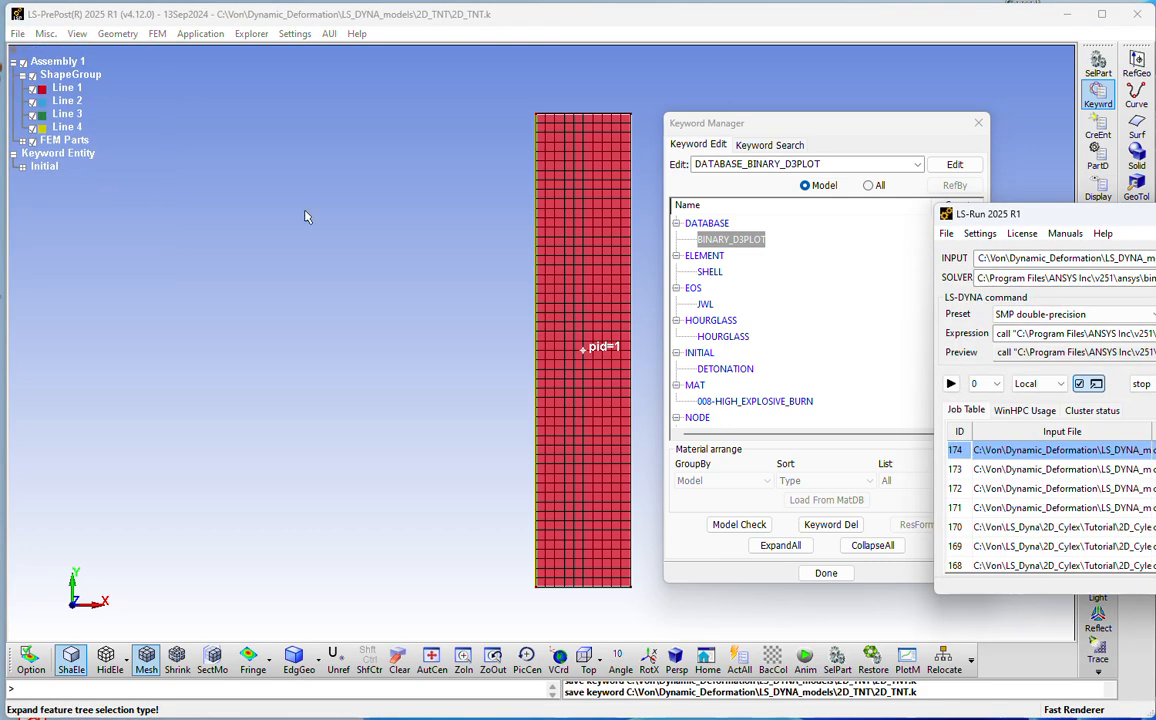
pyautogui.moveTo(1105, 220); pyautogui.dragTo(377, 130)
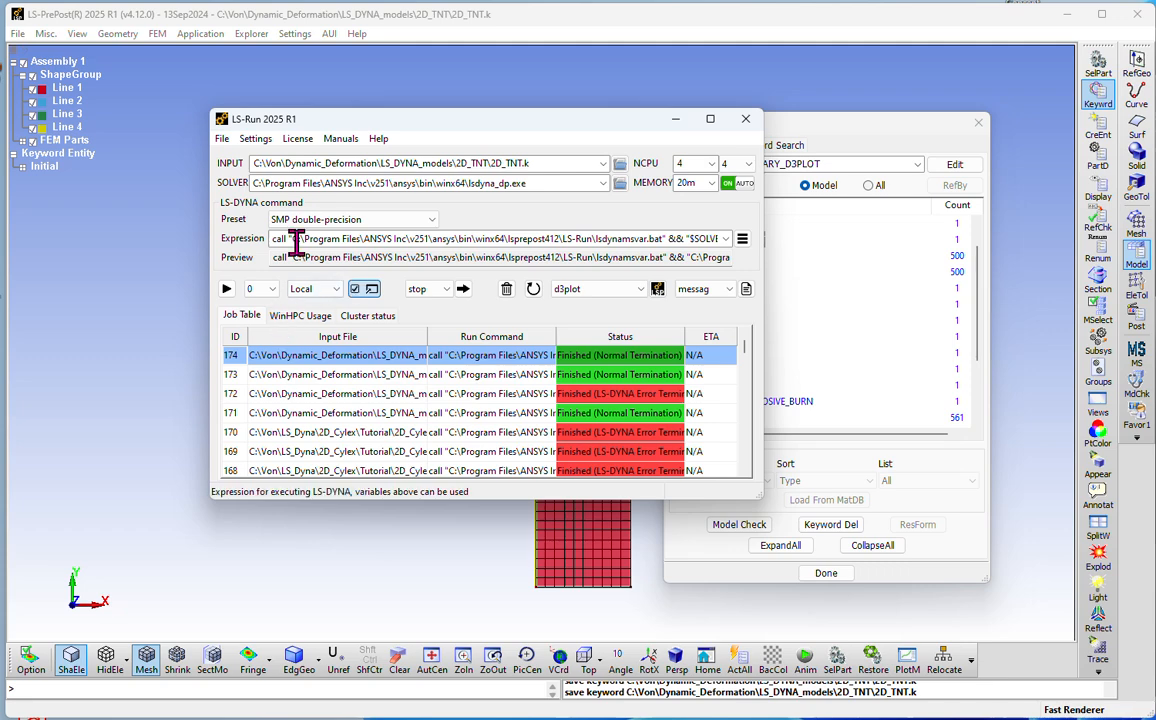
pyautogui.click(432, 221)
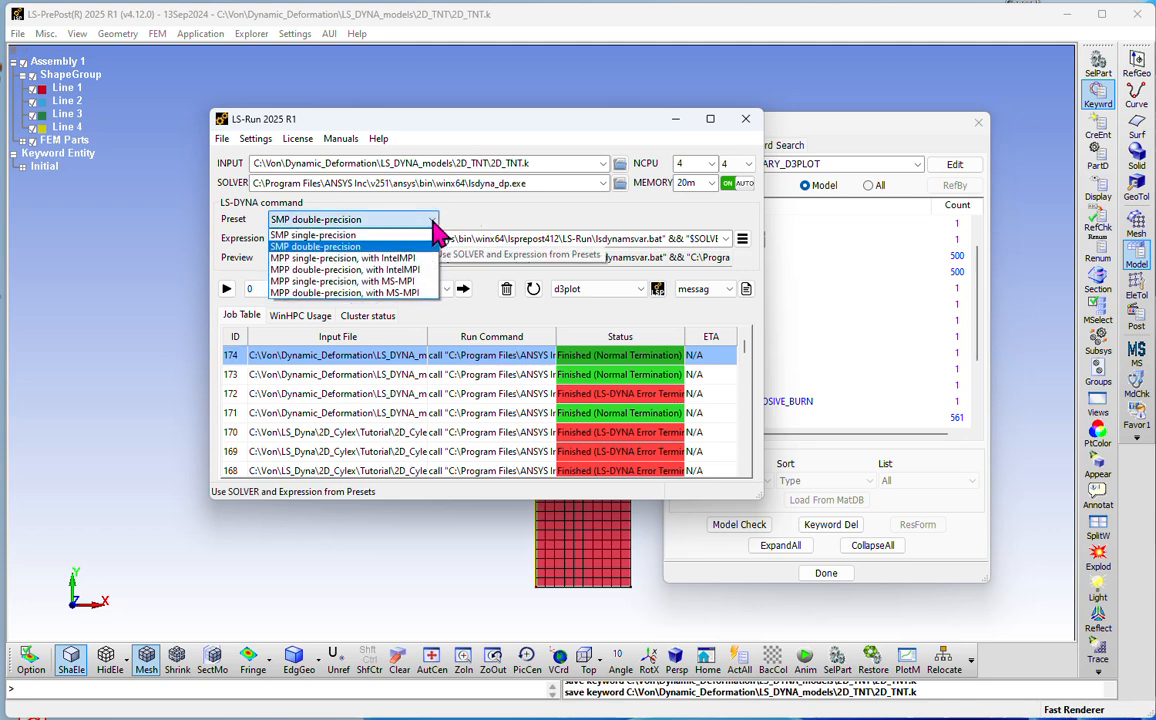
pyautogui.click(360, 235)
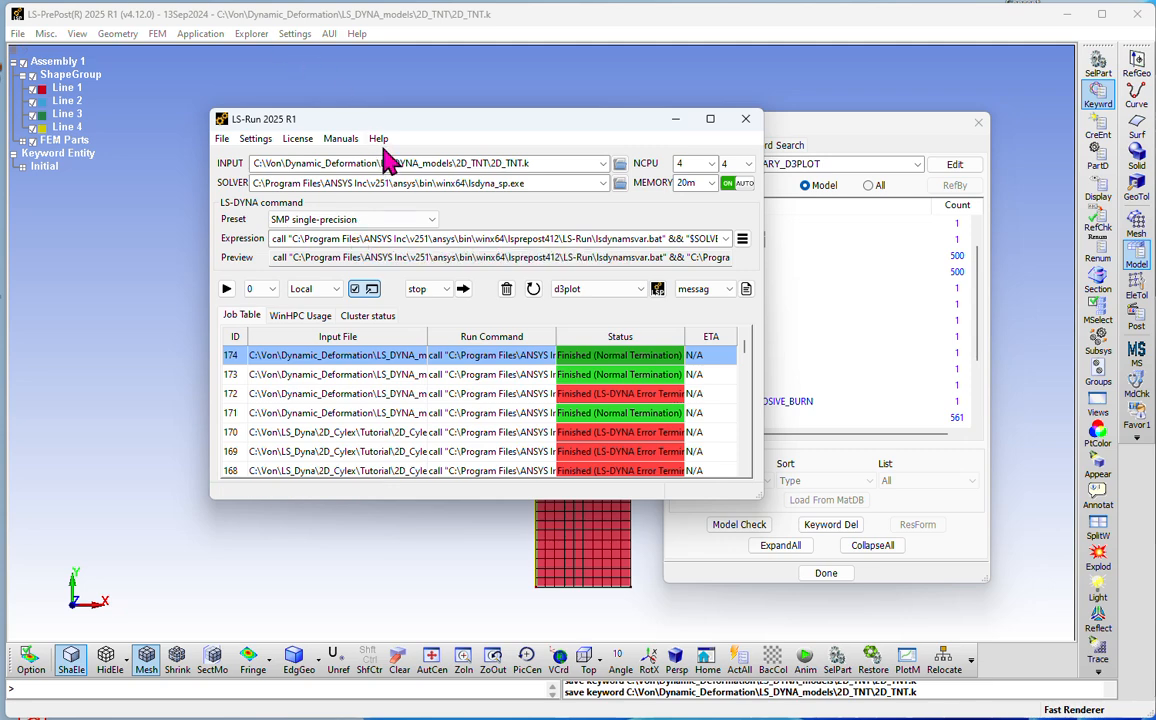
# Step: Start the job in the local queue with the command prompt option enabled, deleting the existing results files
pyautogui.click(357, 289)
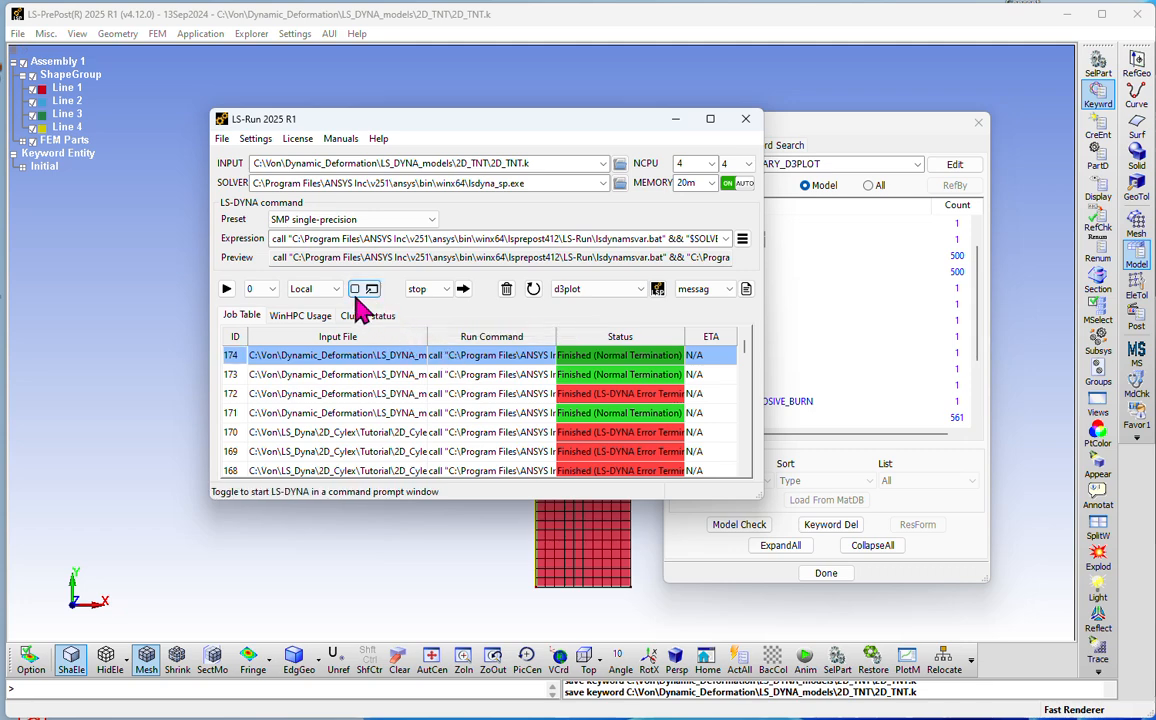
pyautogui.click(356, 290)
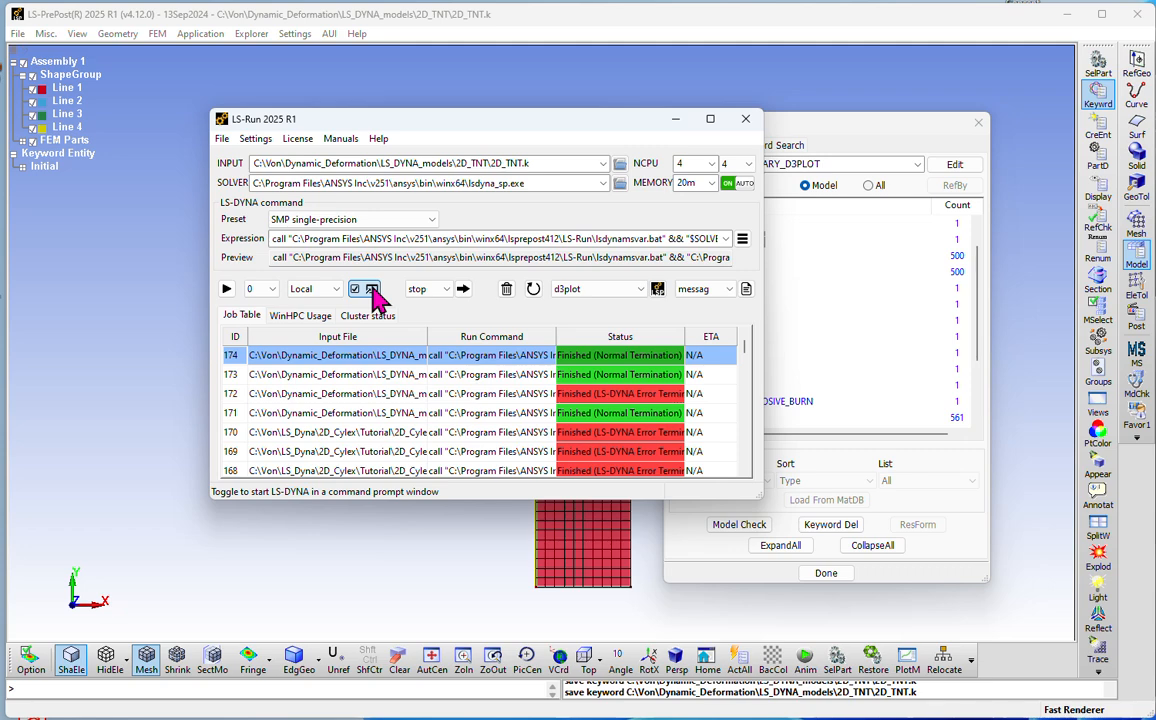
pyautogui.click(227, 290)
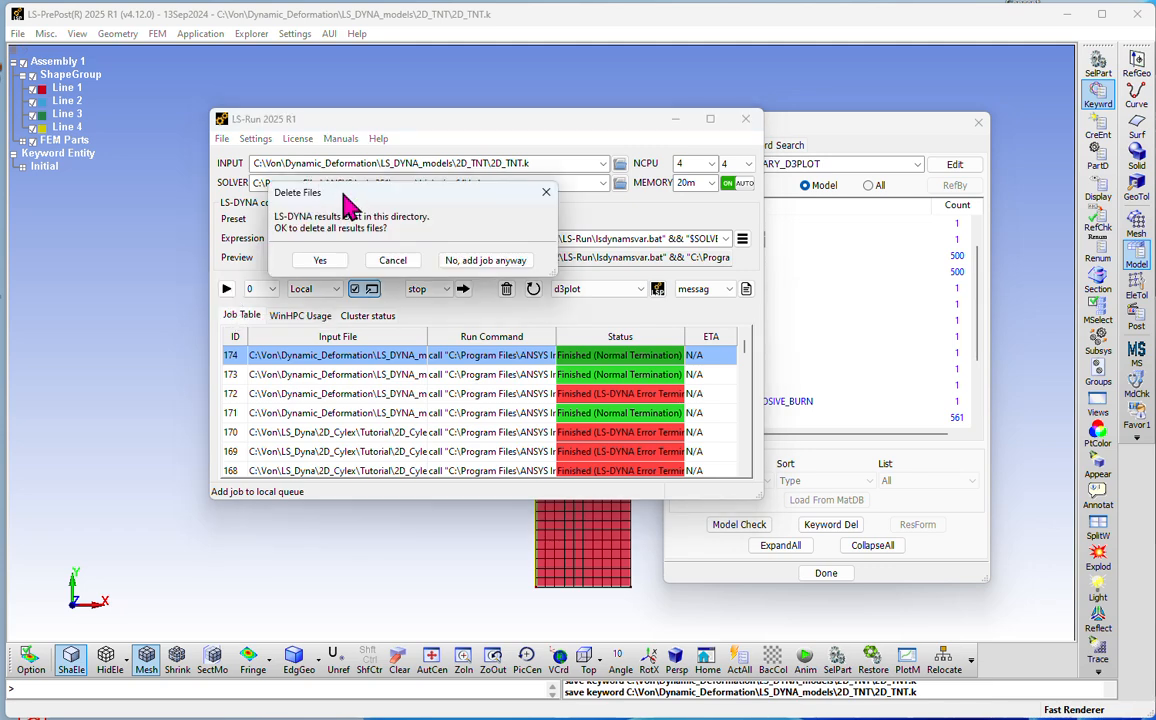
pyautogui.click(316, 260)
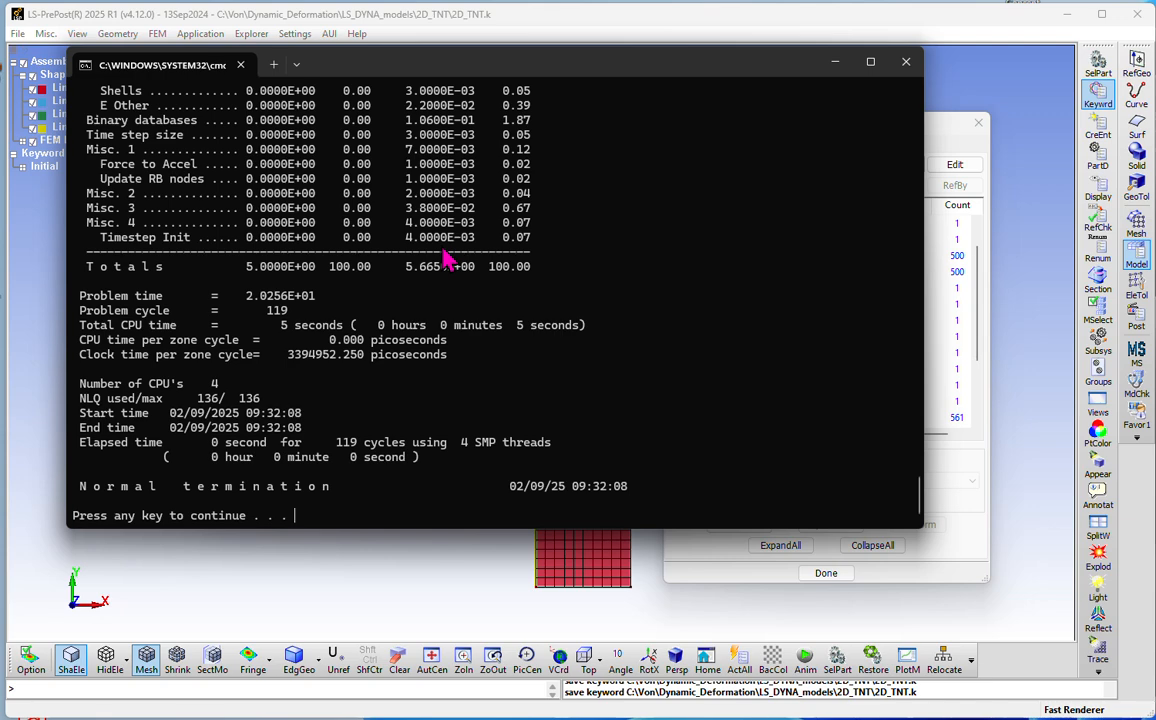
# Step: Review the solver's console output from the d3plot writes to the timing summary, and dismiss the console
pyautogui.scroll(6, 440, 256)
pyautogui.scroll(20, 433, 254)
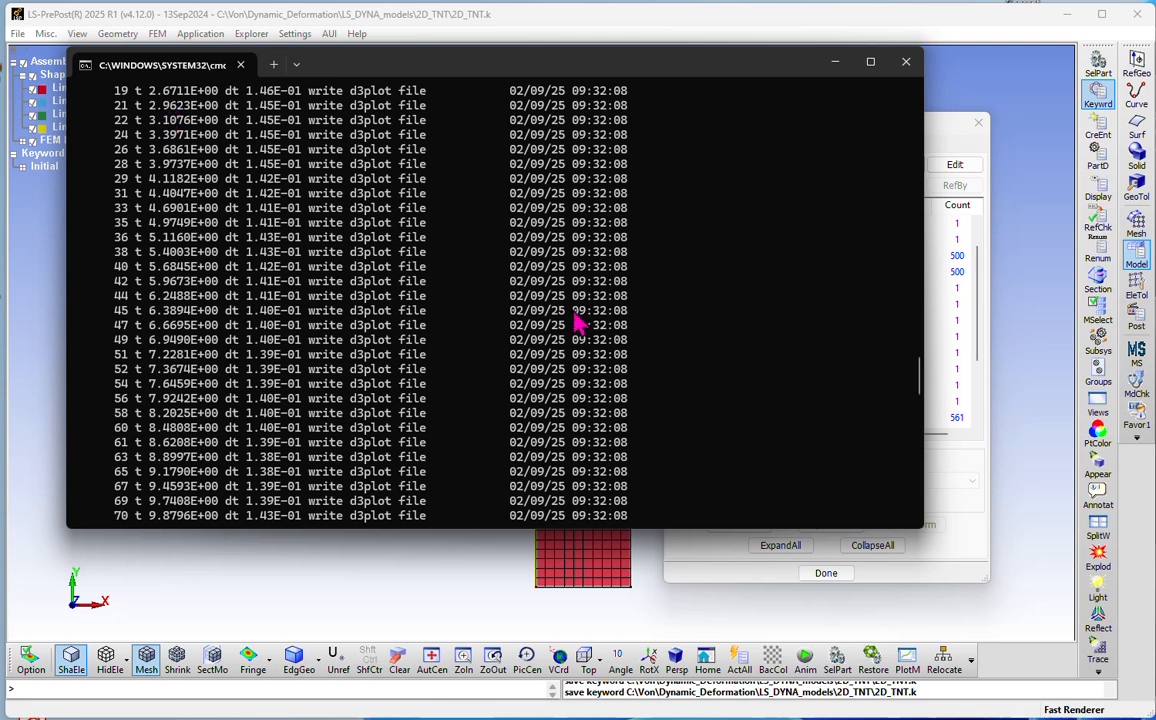
pyautogui.scroll(-14, 370, 262)
pyautogui.scroll(-8, 413, 271)
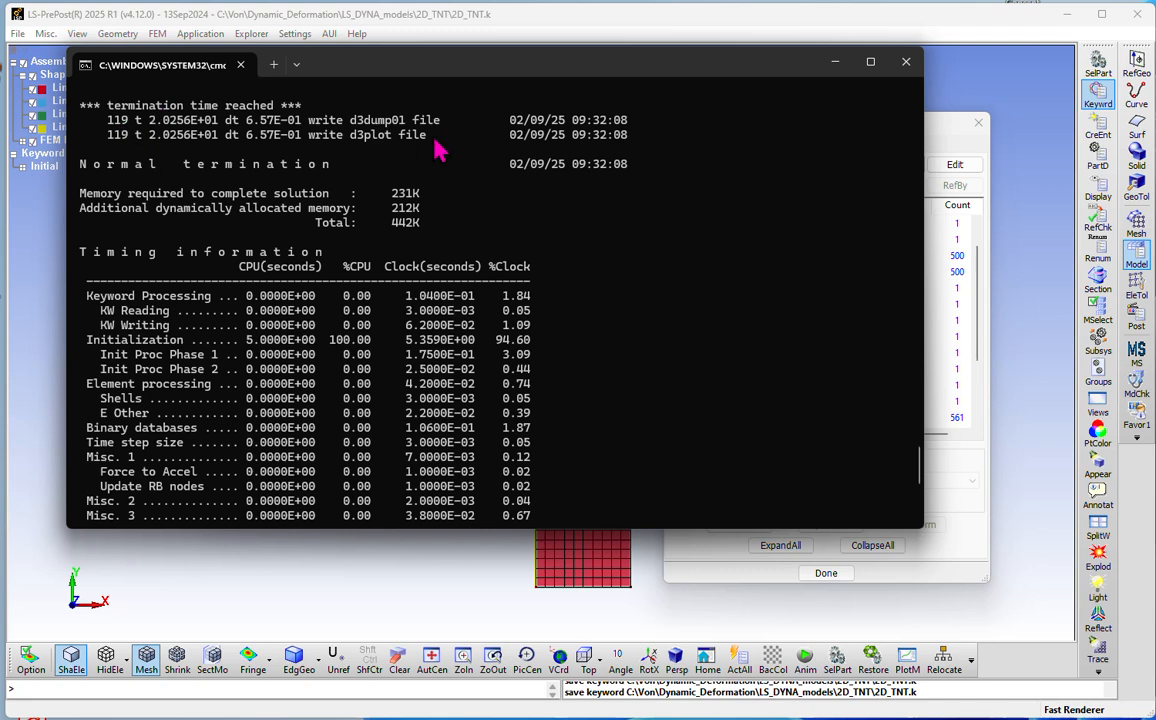
pyautogui.scroll(-7, 437, 148)
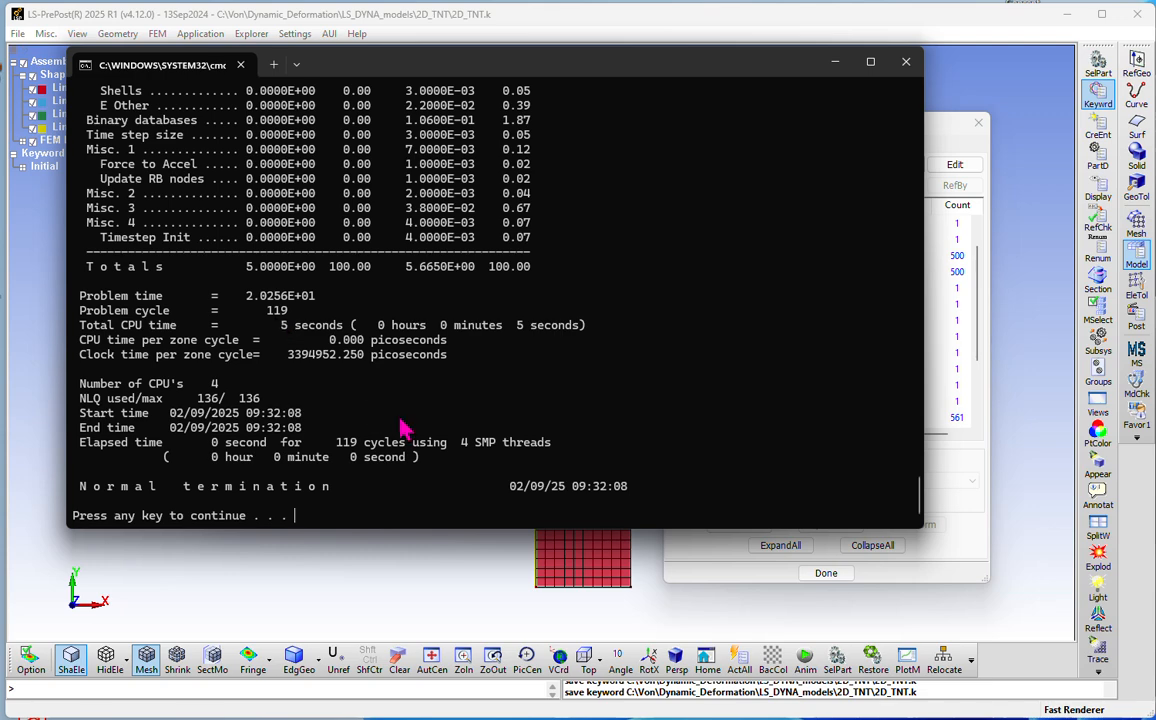
pyautogui.press('Return')
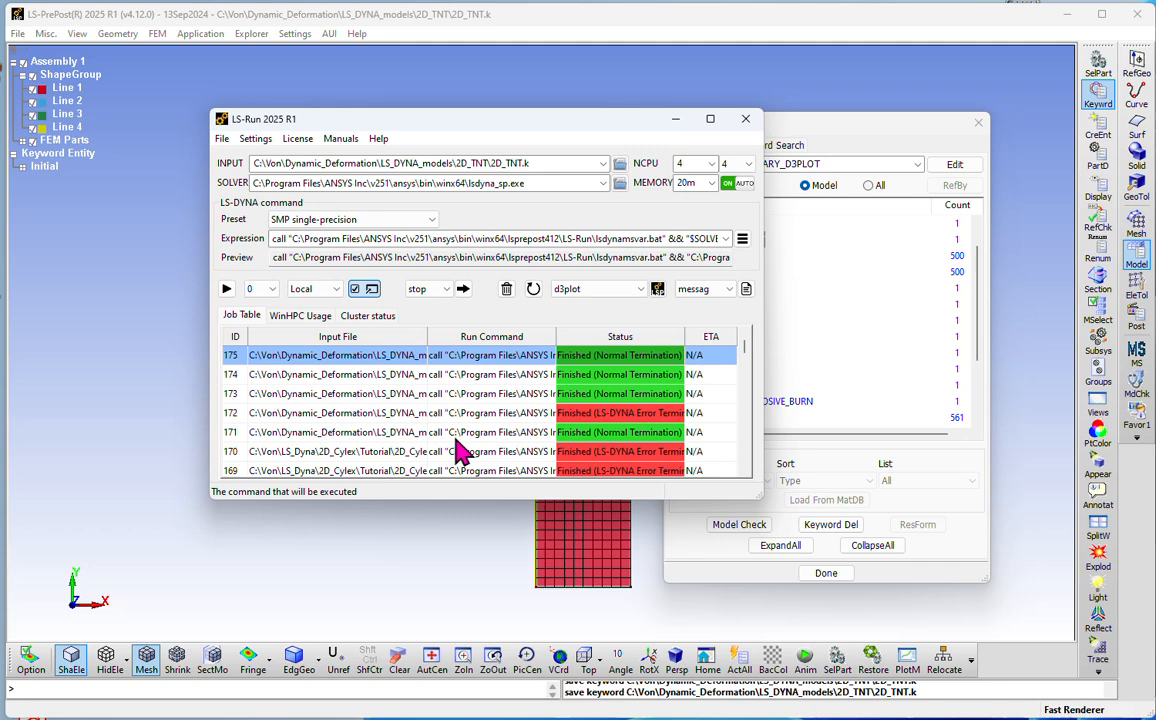
# Step: Open the finished job's d3plot results in LS-PrePost, play the deformation animation at speed 21, and stop it at state 27
pyautogui.click(658, 291)
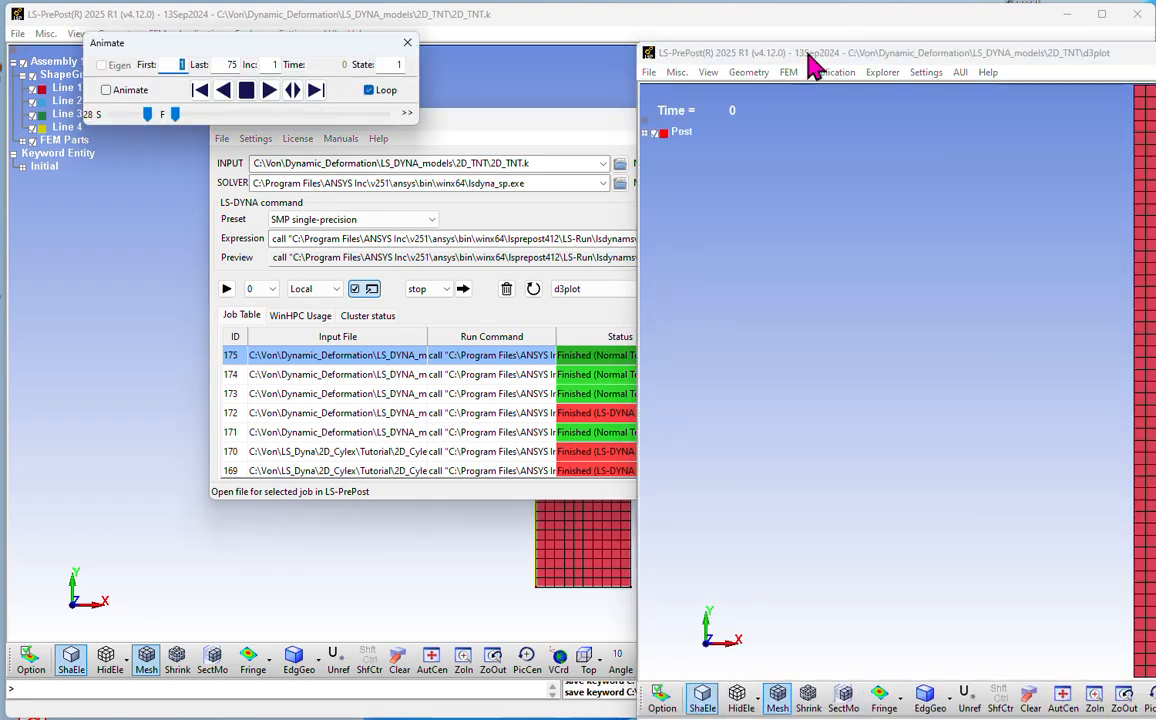
pyautogui.moveTo(815, 60); pyautogui.dragTo(208, 28)
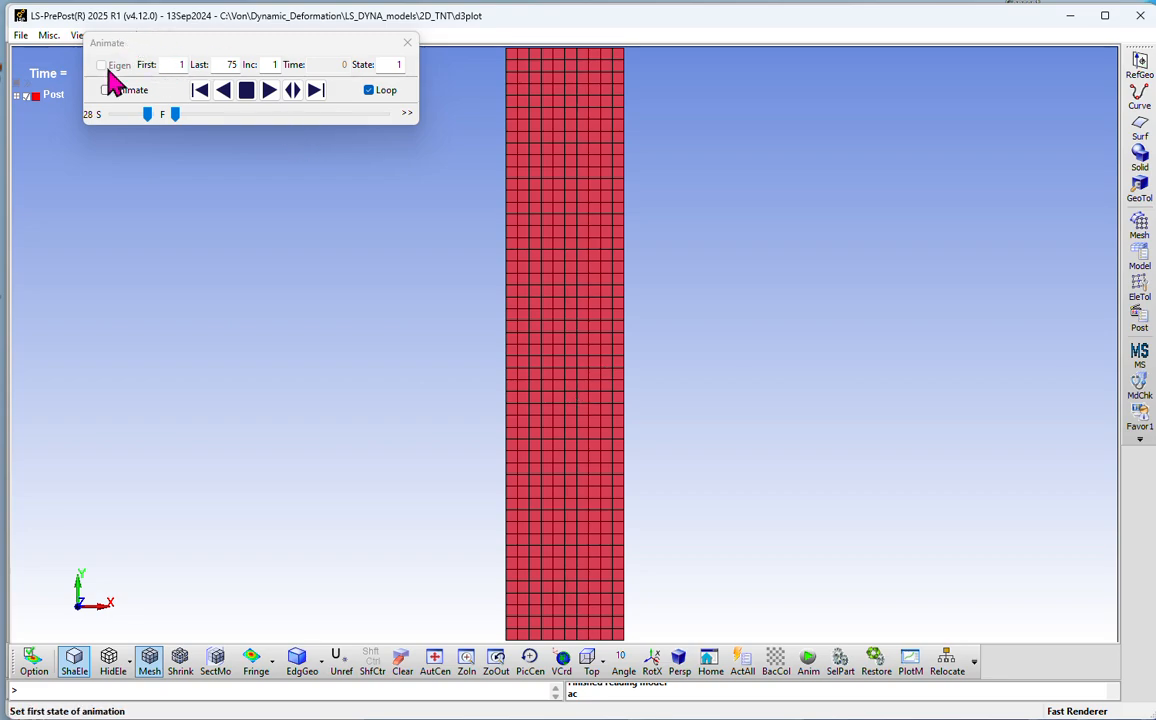
pyautogui.click(270, 92)
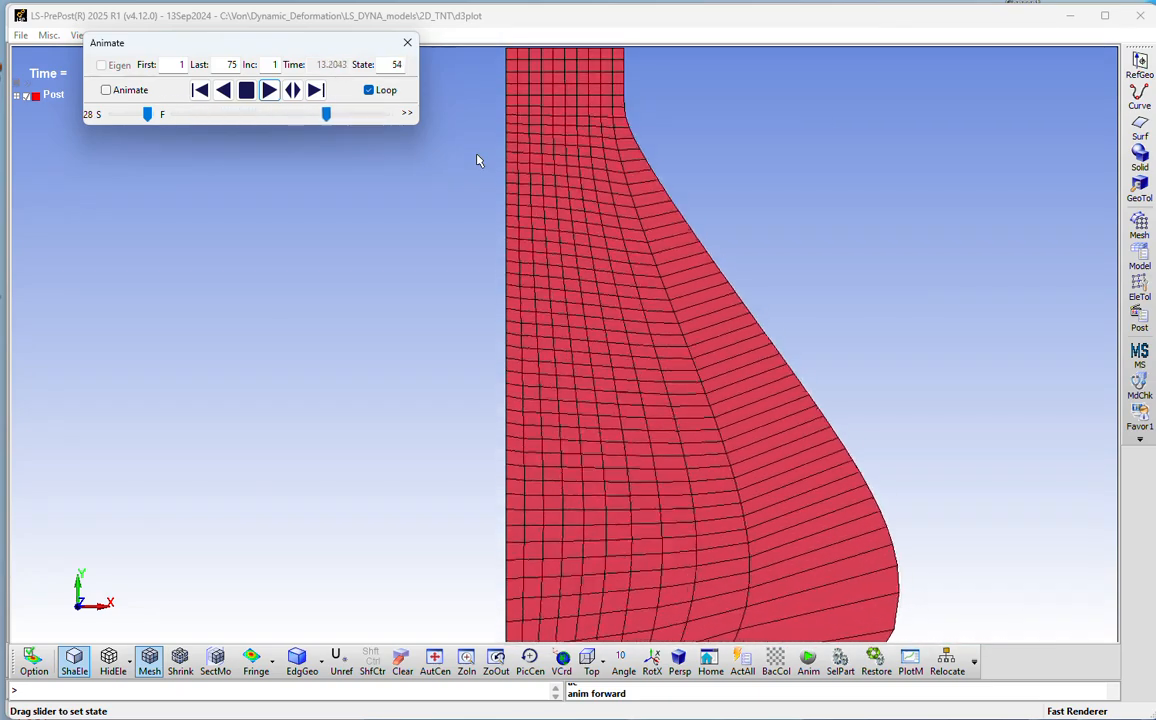
pyautogui.moveTo(148, 117)
pyautogui.mouseDown()
pyautogui.moveTo(111, 117)
pyautogui.moveTo(159, 121)
pyautogui.mouseUp()
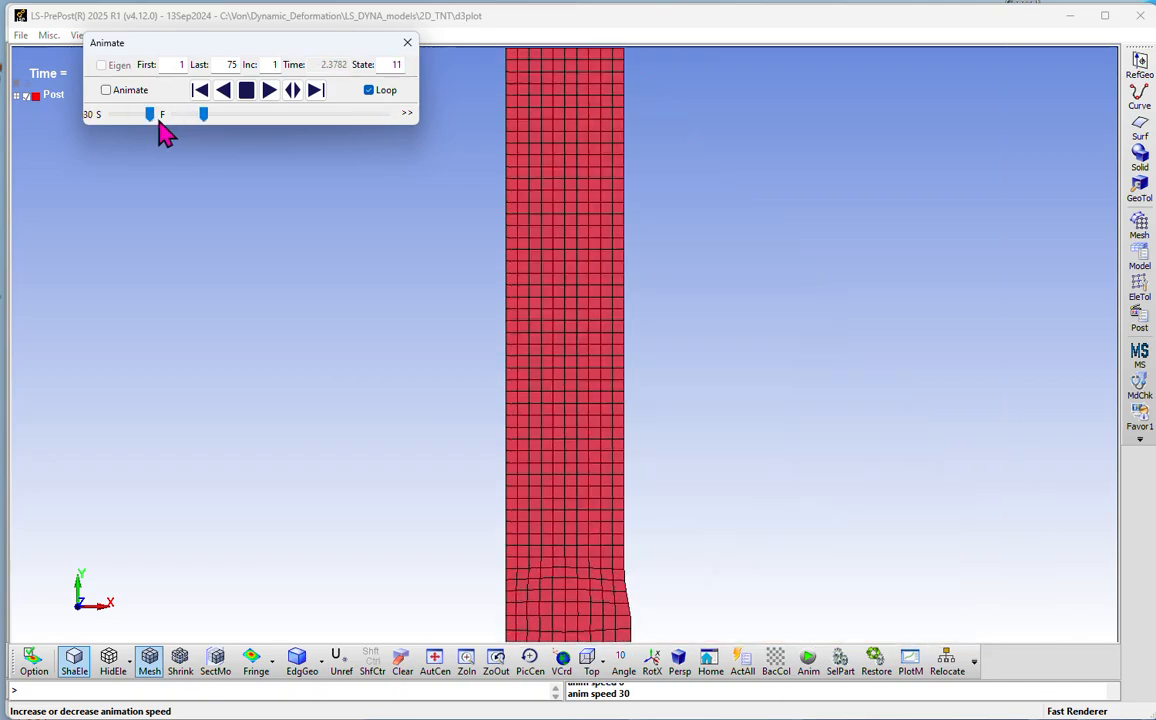
pyautogui.moveTo(145, 115); pyautogui.dragTo(137, 118)
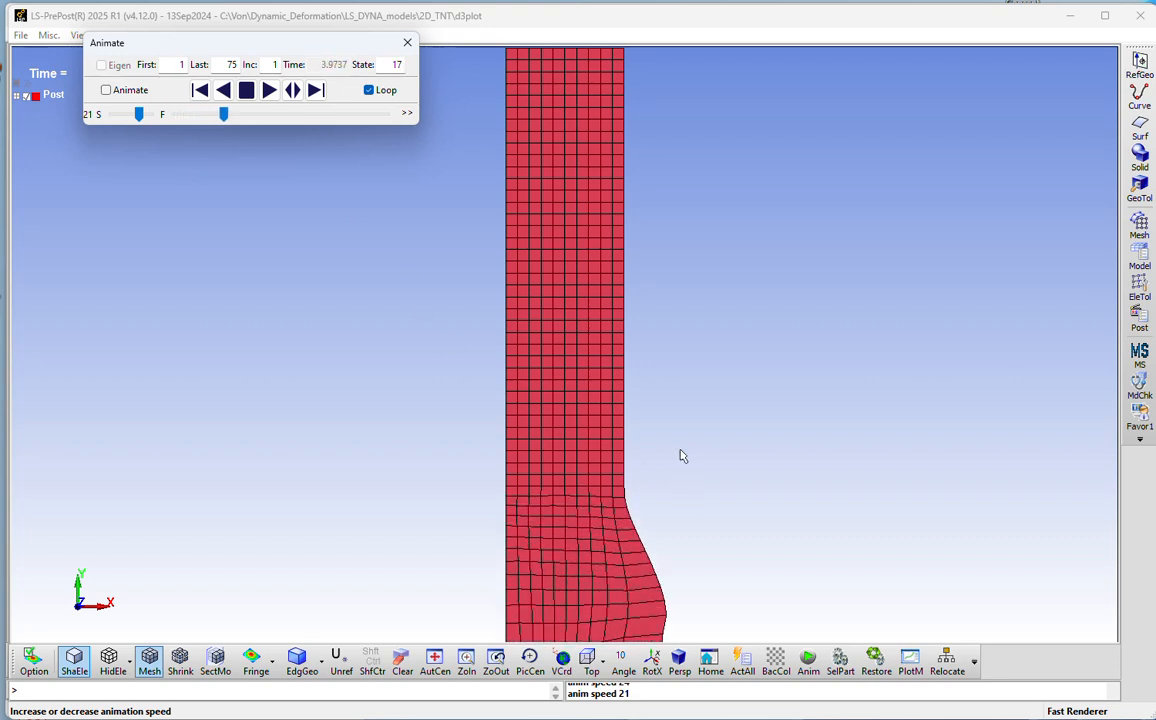
pyautogui.click(250, 95)
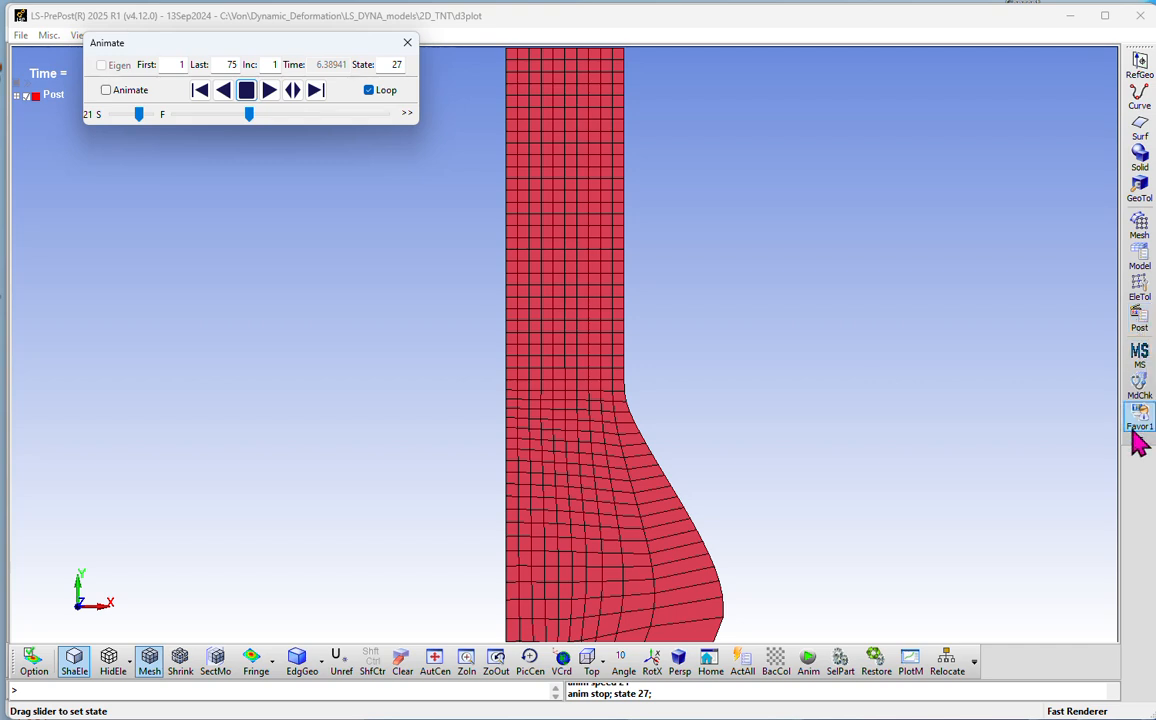
pyautogui.moveTo(175, 45); pyautogui.dragTo(141, 103)
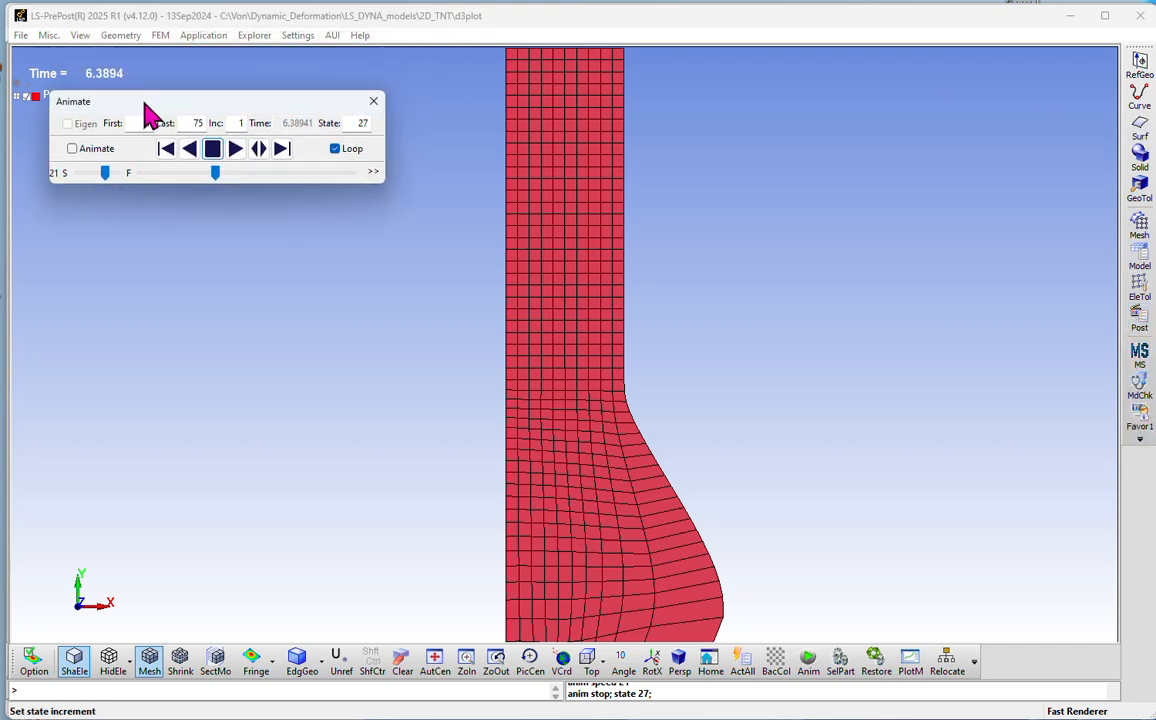
pyautogui.click(80, 37)
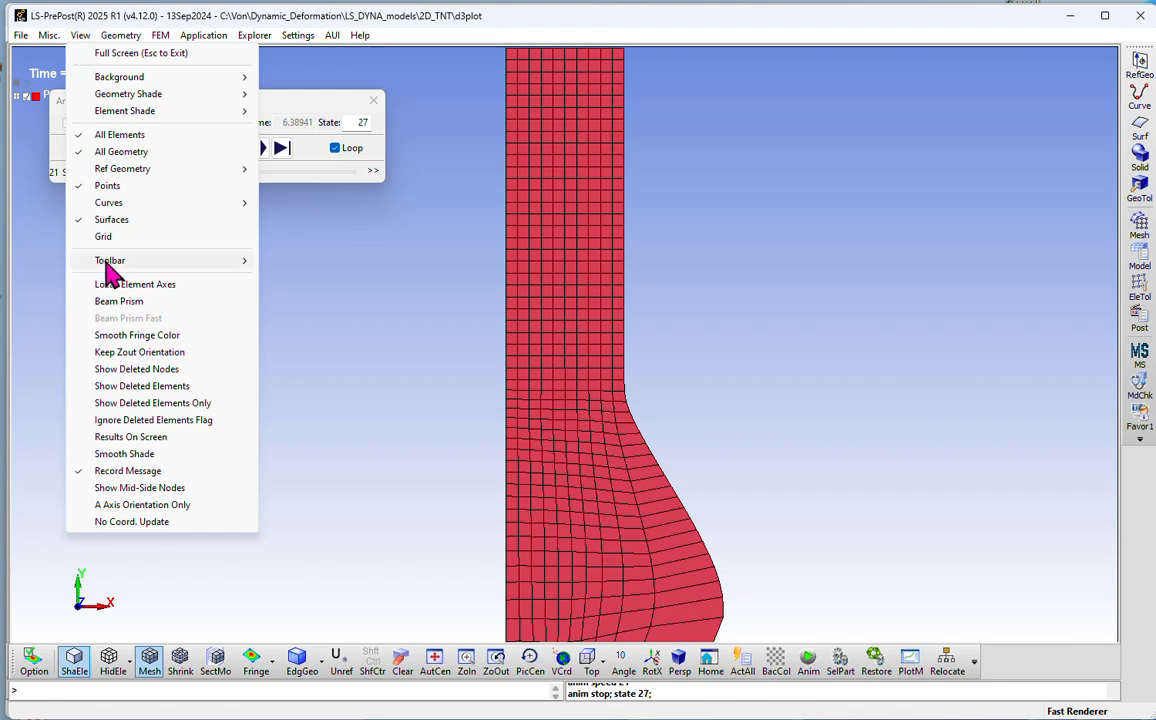
pyautogui.moveTo(130, 264)
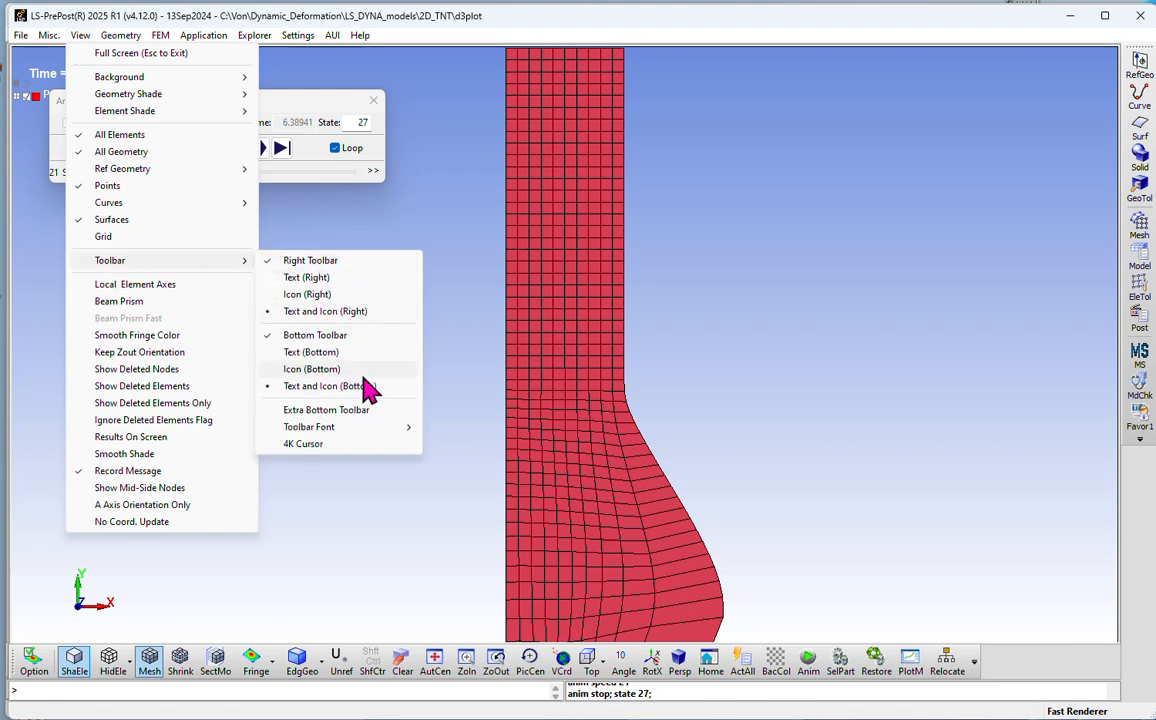
pyautogui.press('Escape')
pyautogui.press('Escape')
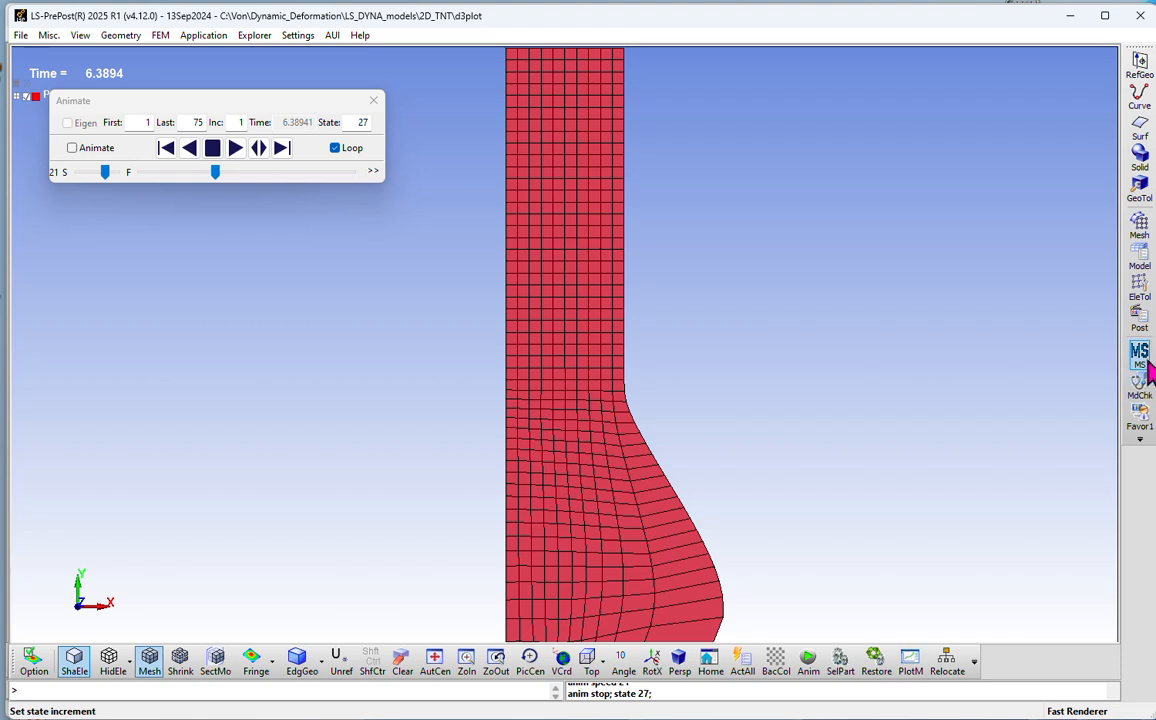
# Step: Display the pressure stress component as a fringe plot on the charge, keeping its colour legend uncovered
pyautogui.click(1139, 318)
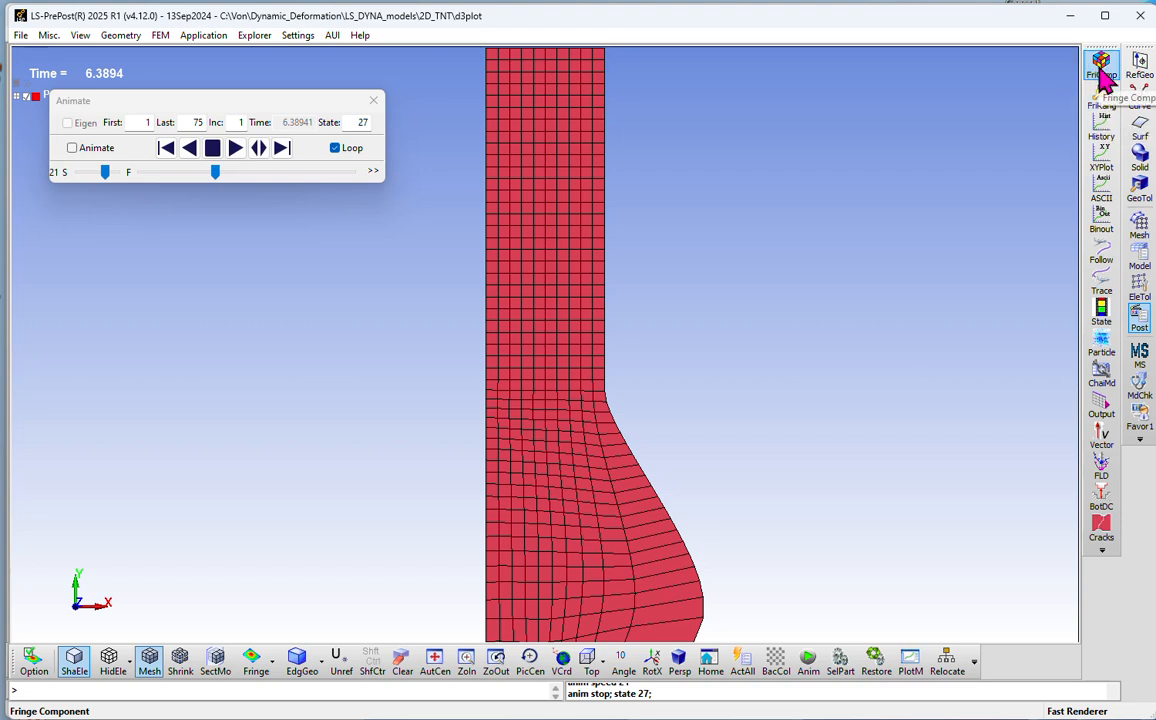
pyautogui.click(1103, 70)
pyautogui.moveTo(722, 118); pyautogui.dragTo(897, 78)
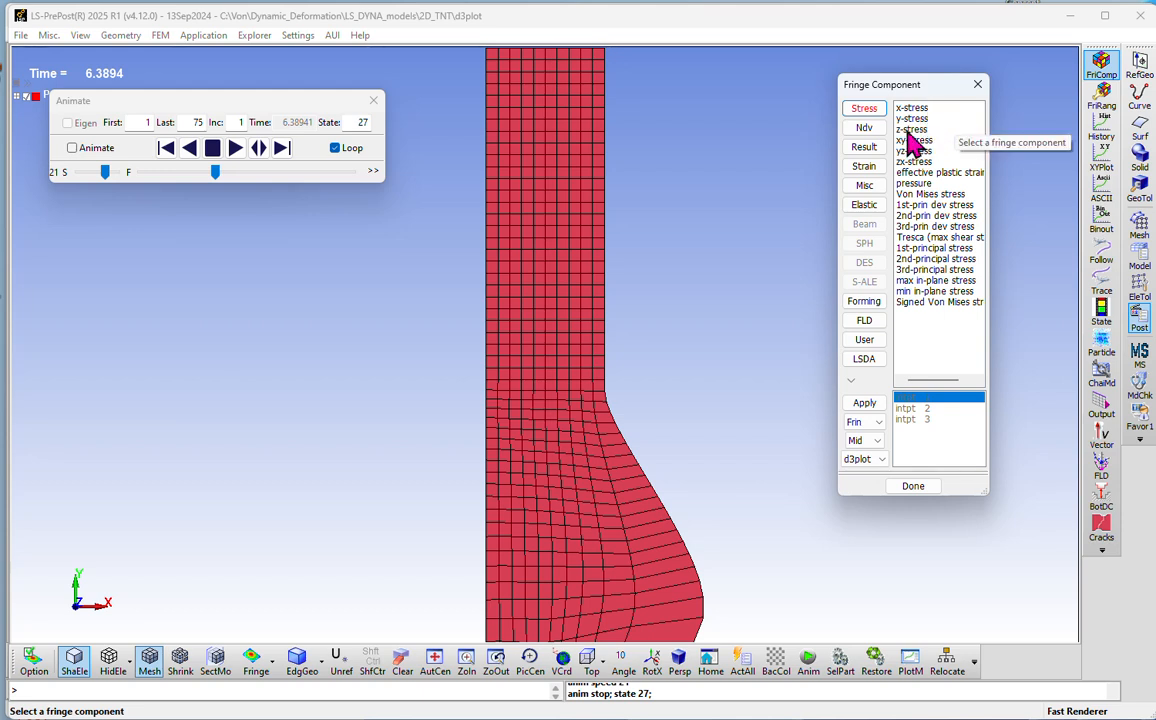
pyautogui.click(910, 184)
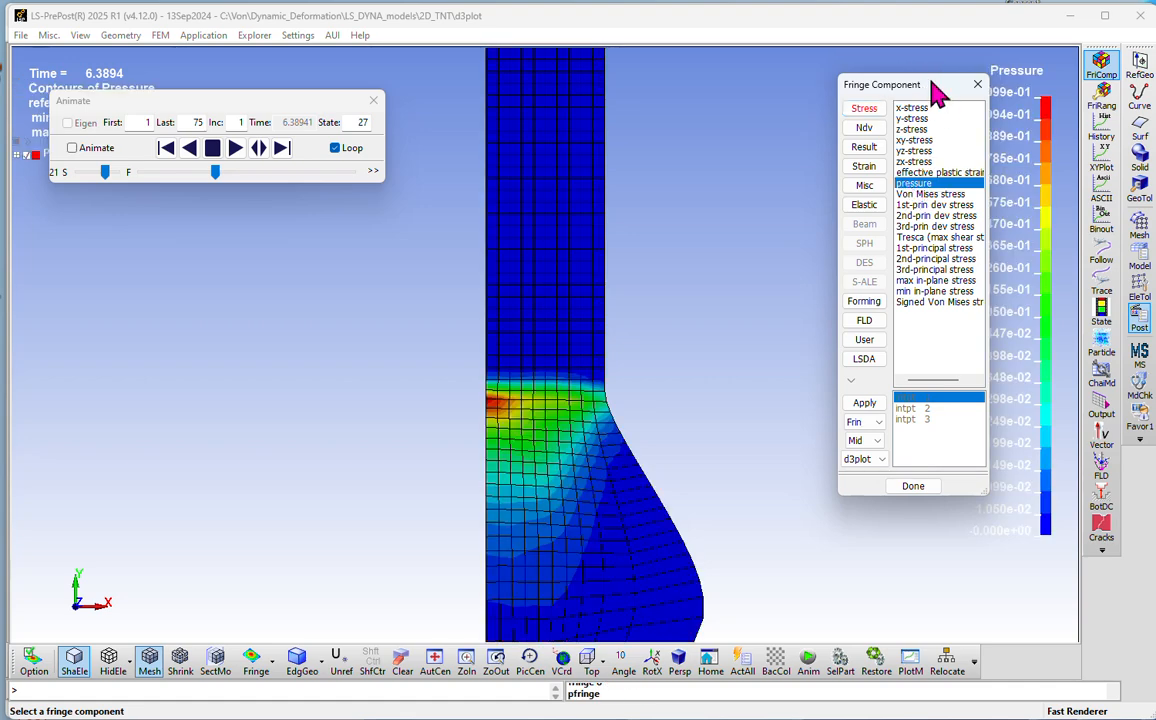
pyautogui.moveTo(931, 87); pyautogui.dragTo(809, 77)
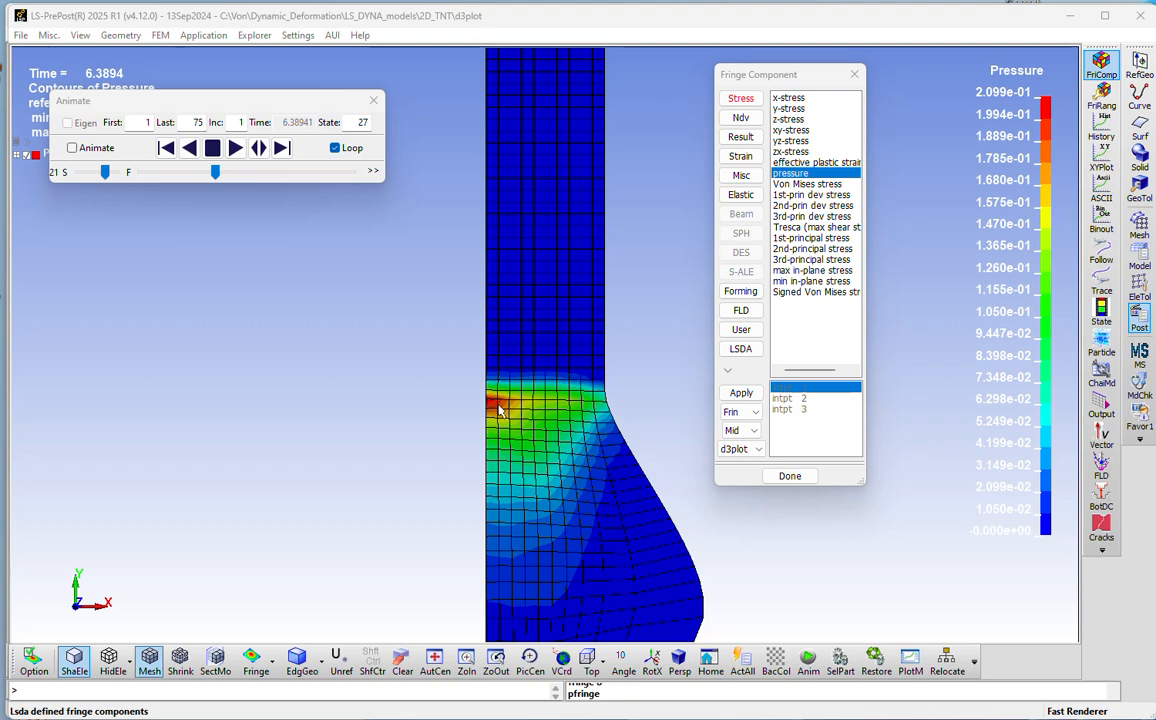
# Step: Play the pressure contour animation forward and stop it at state 55
pyautogui.click(235, 148)
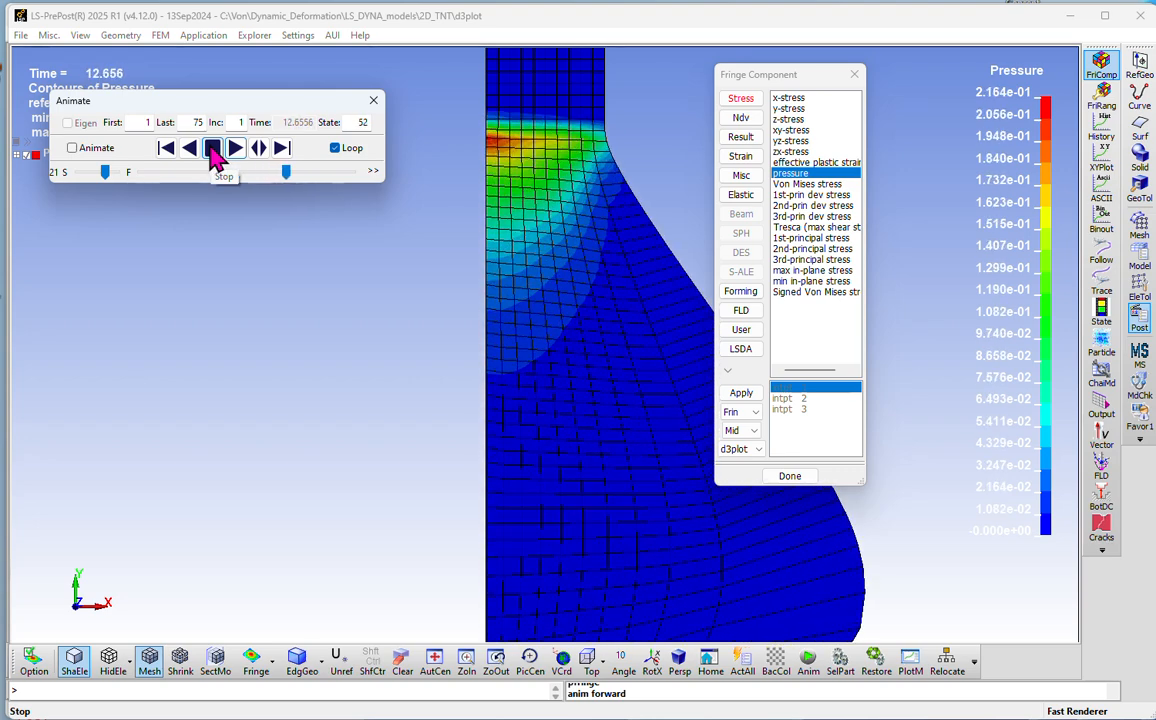
pyautogui.click(213, 150)
pyautogui.moveTo(805, 77); pyautogui.dragTo(970, 127)
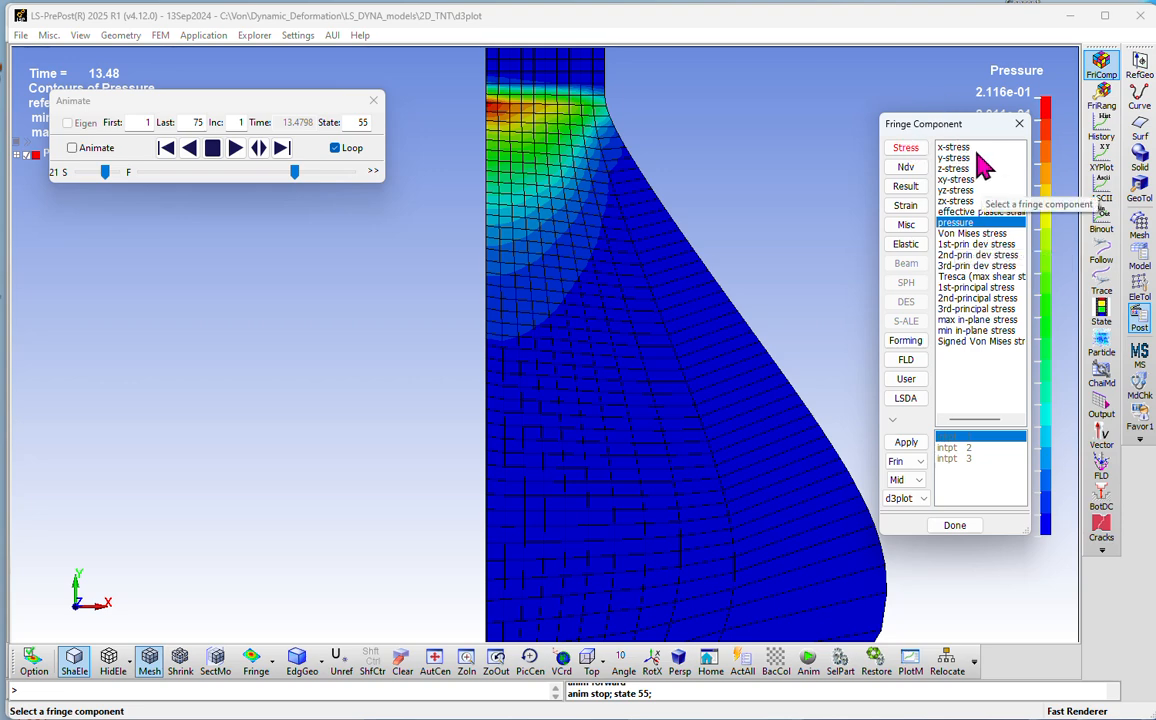
# Step: Browse the fringe component categories and display the resultant velocity contours, keeping the colour legend uncovered
pyautogui.click(905, 167)
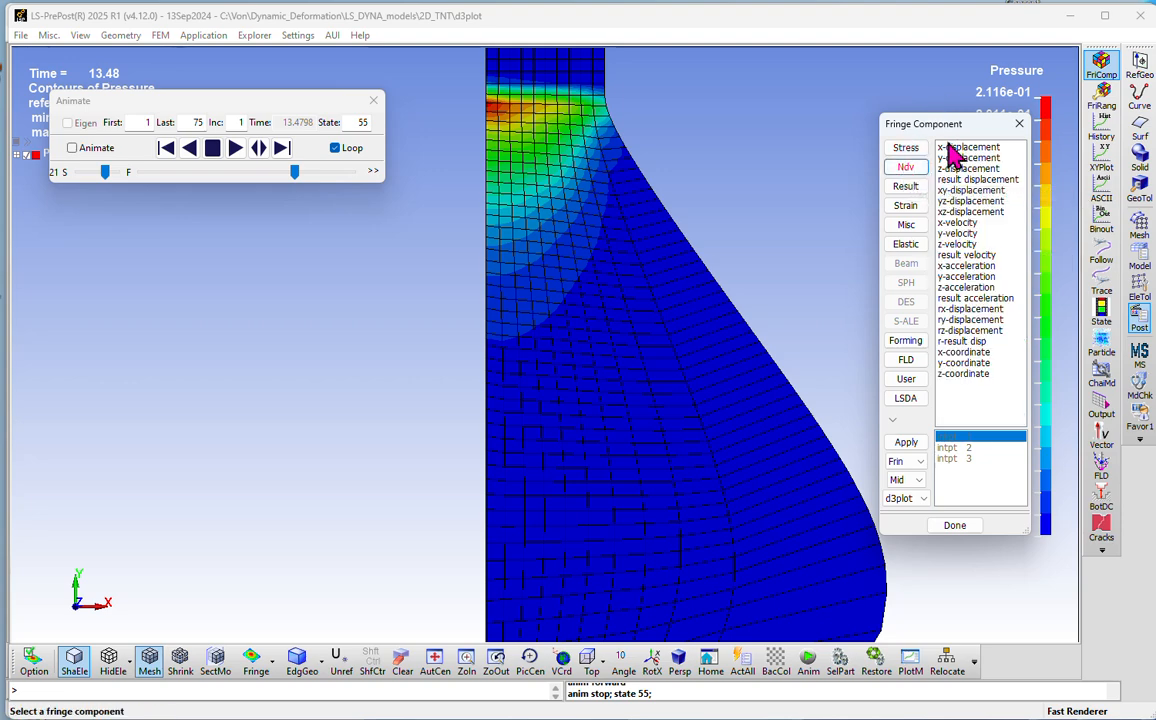
pyautogui.click(905, 186)
pyautogui.click(905, 205)
pyautogui.click(905, 224)
pyautogui.click(905, 167)
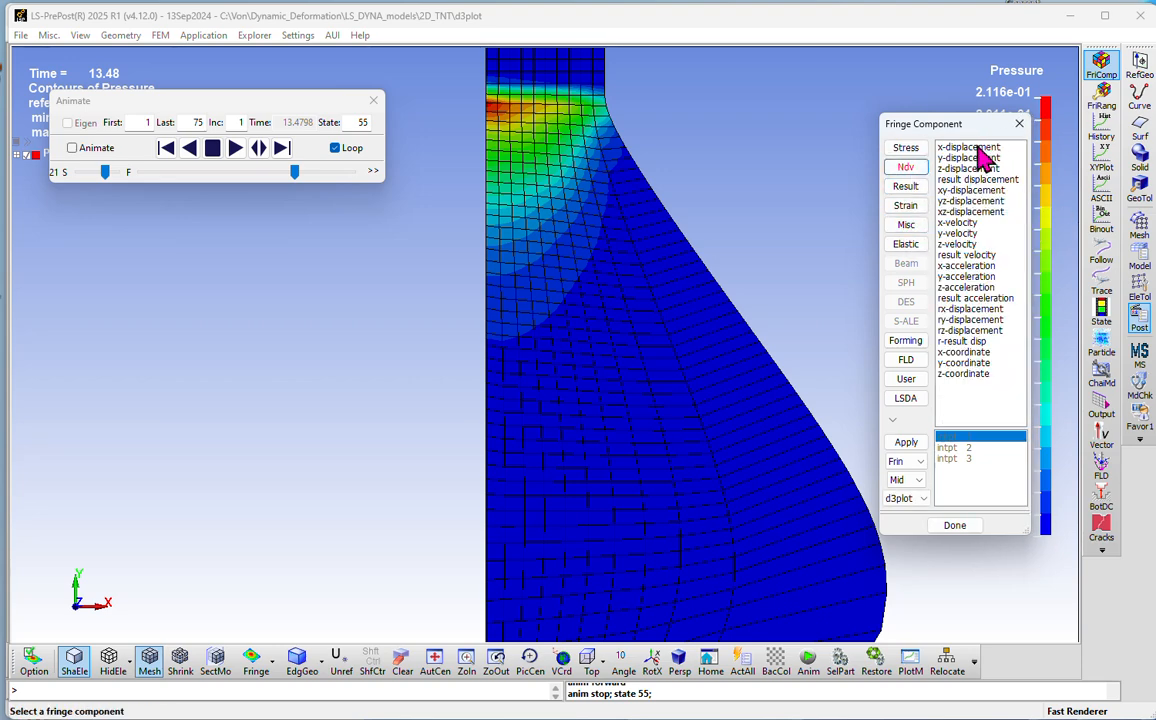
pyautogui.click(967, 256)
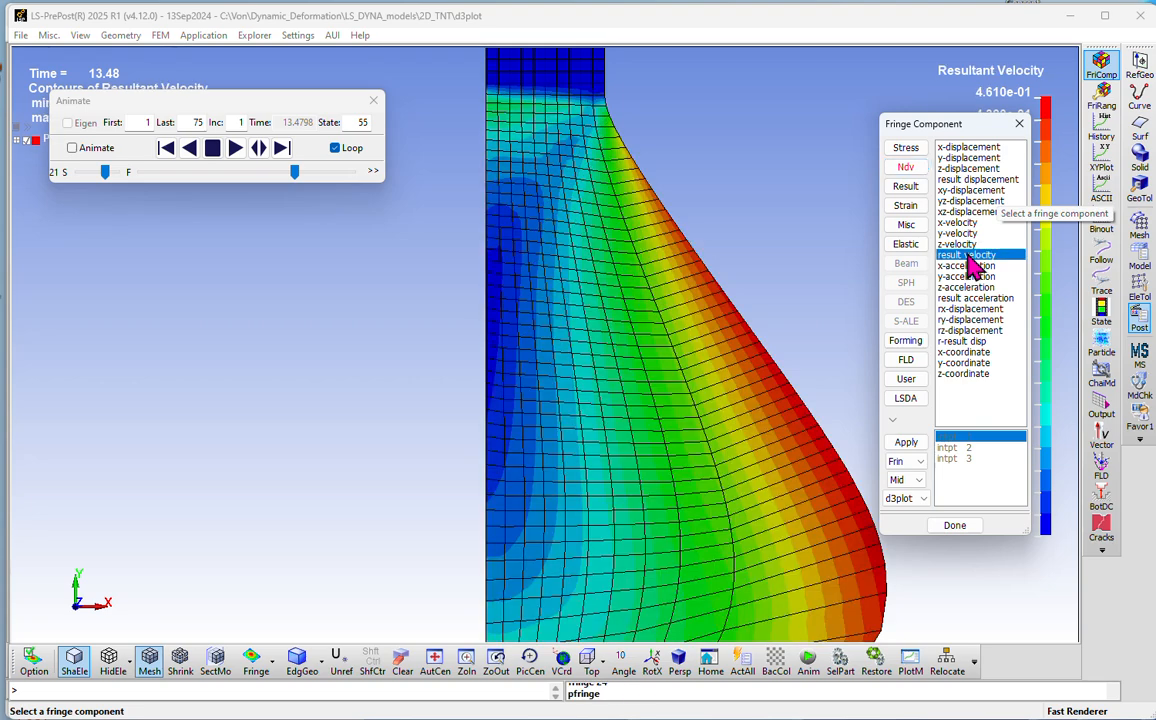
pyautogui.moveTo(963, 130); pyautogui.dragTo(338, 214)
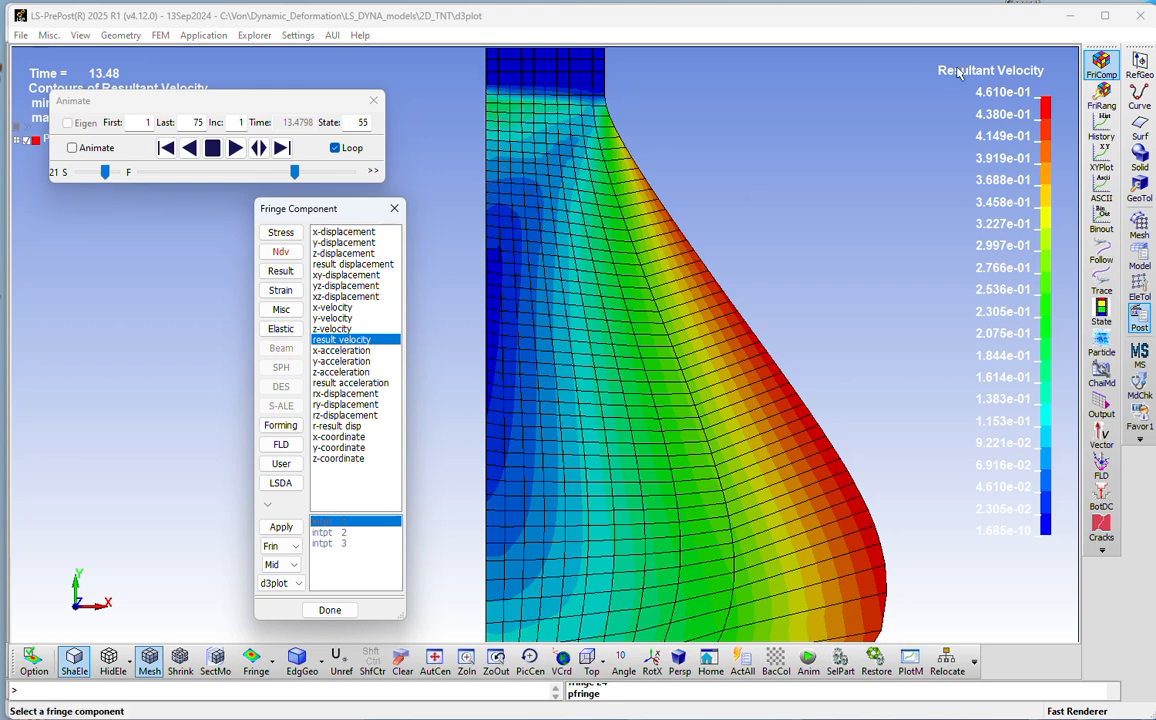
# Step: Close the d3plot results window and LS-Run, returning to the 2D_TNT.k model
pyautogui.click(1137, 18)
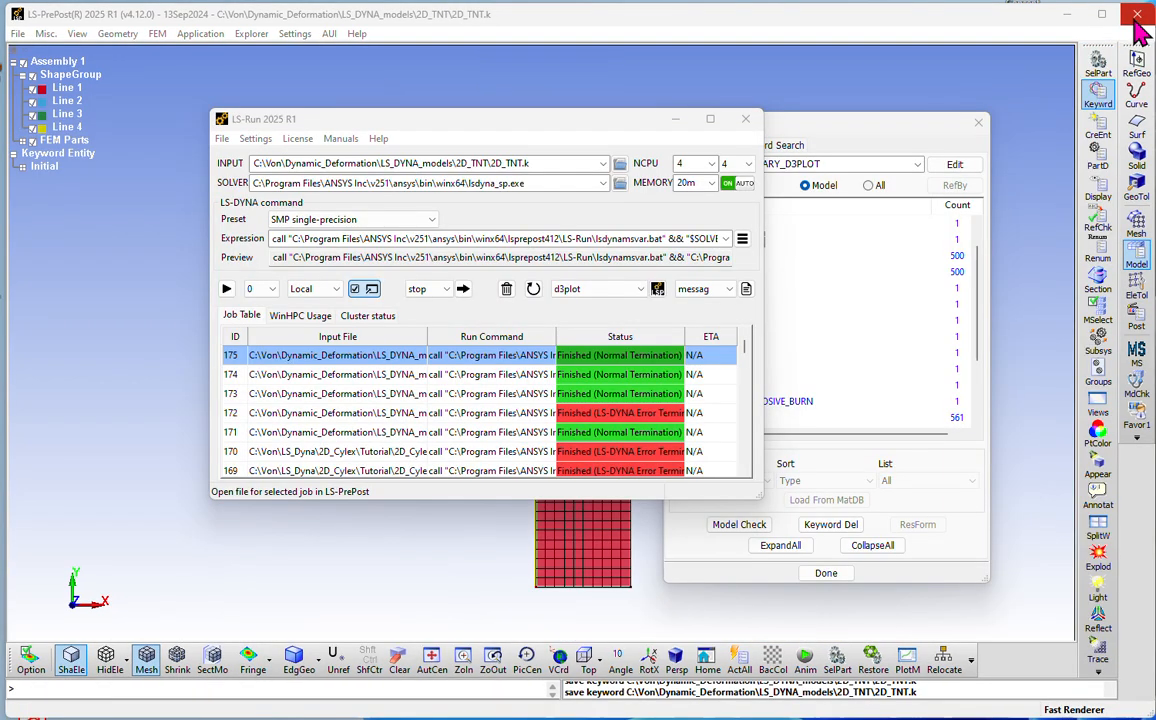
pyautogui.click(746, 119)
# Step: Open the SECTION_SHELL keyword of the model for editing
pyautogui.moveTo(802, 124); pyautogui.dragTo(780, 122)
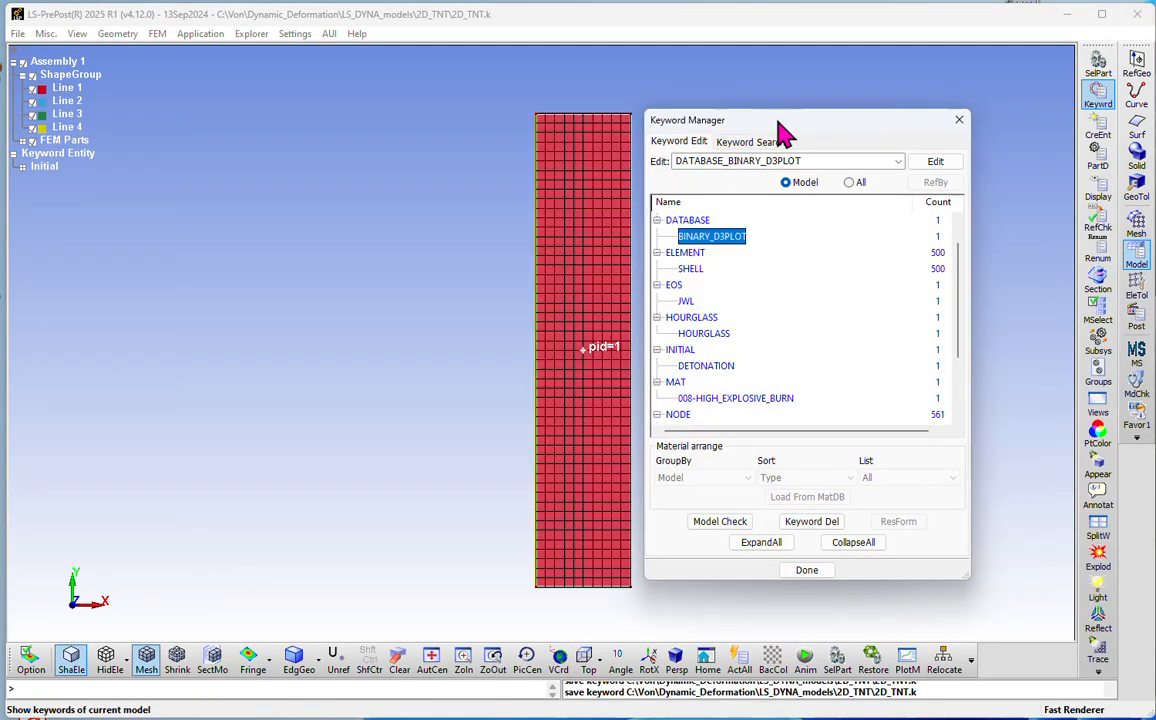
pyautogui.scroll(-2, 755, 279)
pyautogui.click(698, 398)
pyautogui.doubleClick(690, 400)
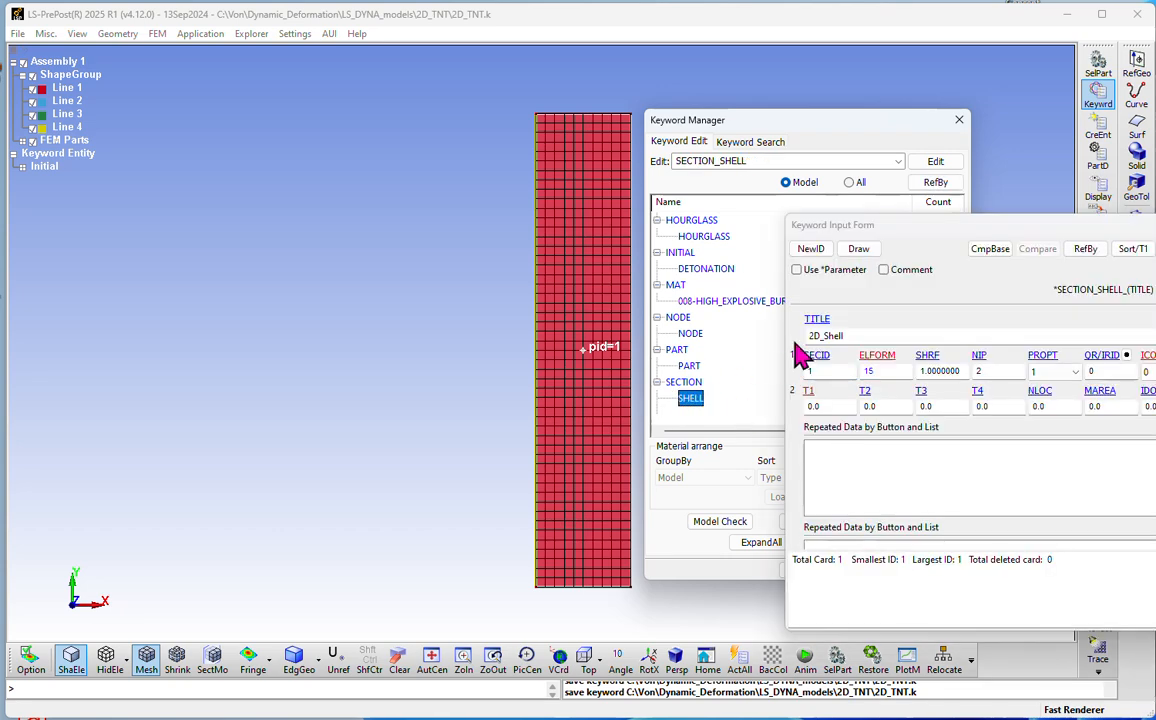
# Step: Set the element formulation ELFORM of the 2D_Shell section to 13 (plane strain) and accept the keyword
pyautogui.moveTo(836, 230); pyautogui.dragTo(271, 206)
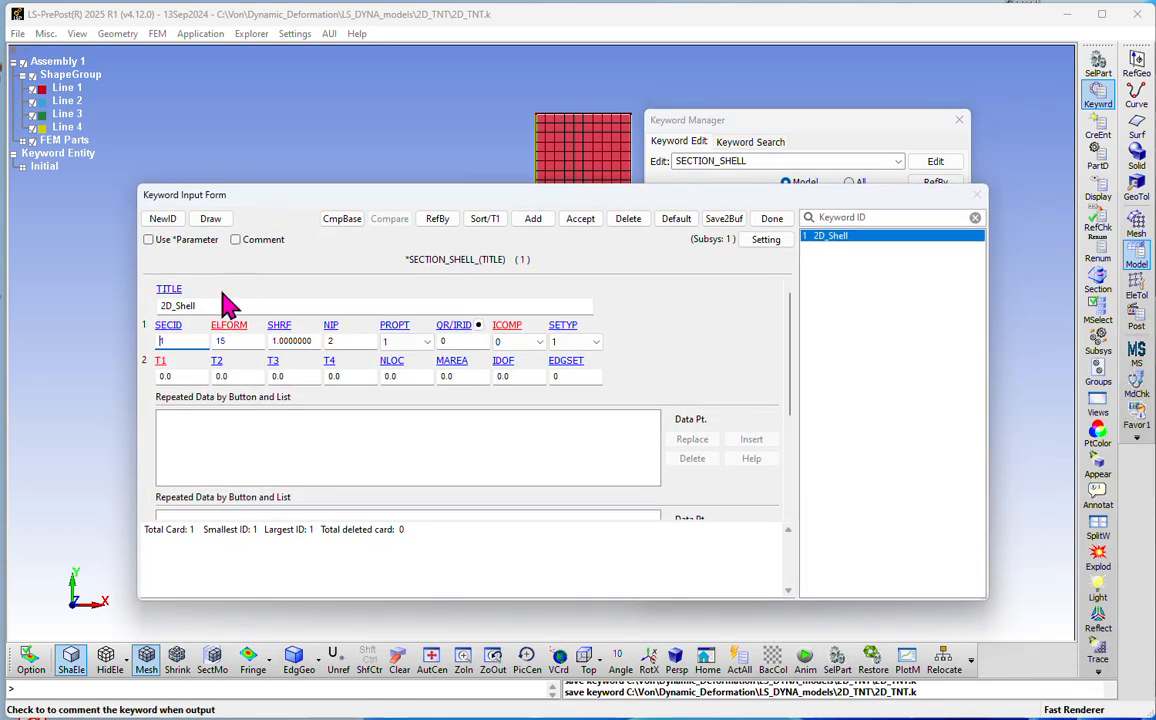
pyautogui.click(240, 341)
pyautogui.scroll(-3, 240, 548)
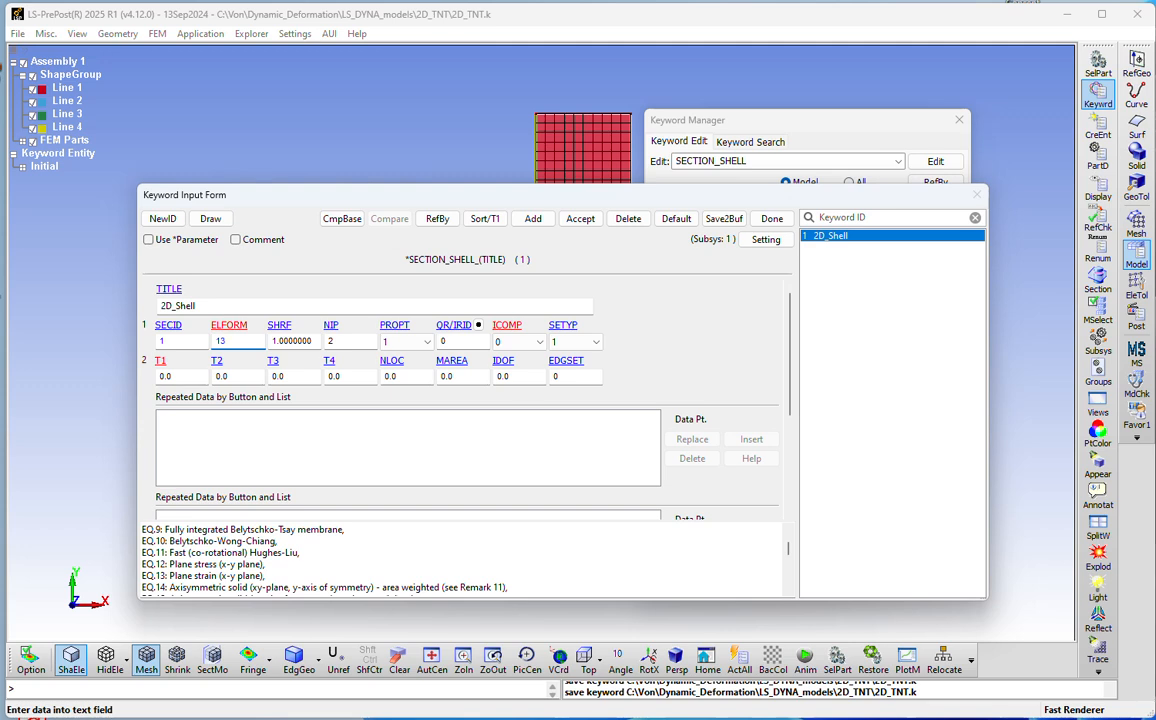
pyautogui.click(580, 218)
pyautogui.click(772, 218)
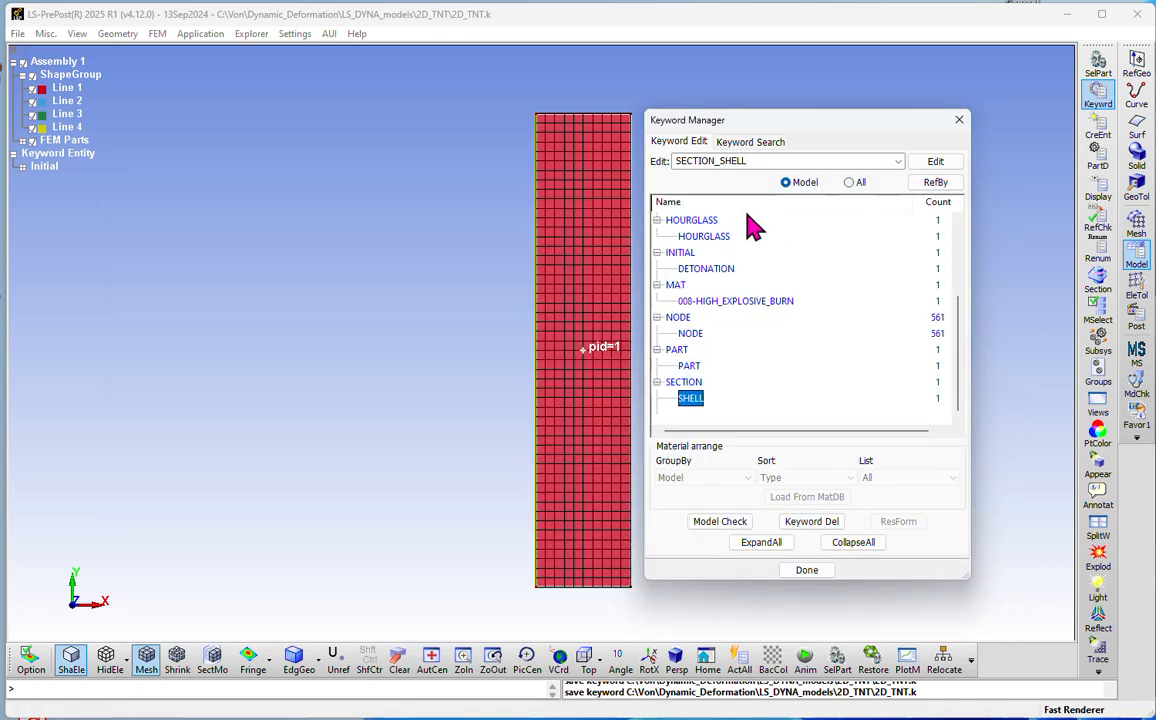
# Step: Save the modified 2D_TNT.k keyword file
pyautogui.click(18, 33)
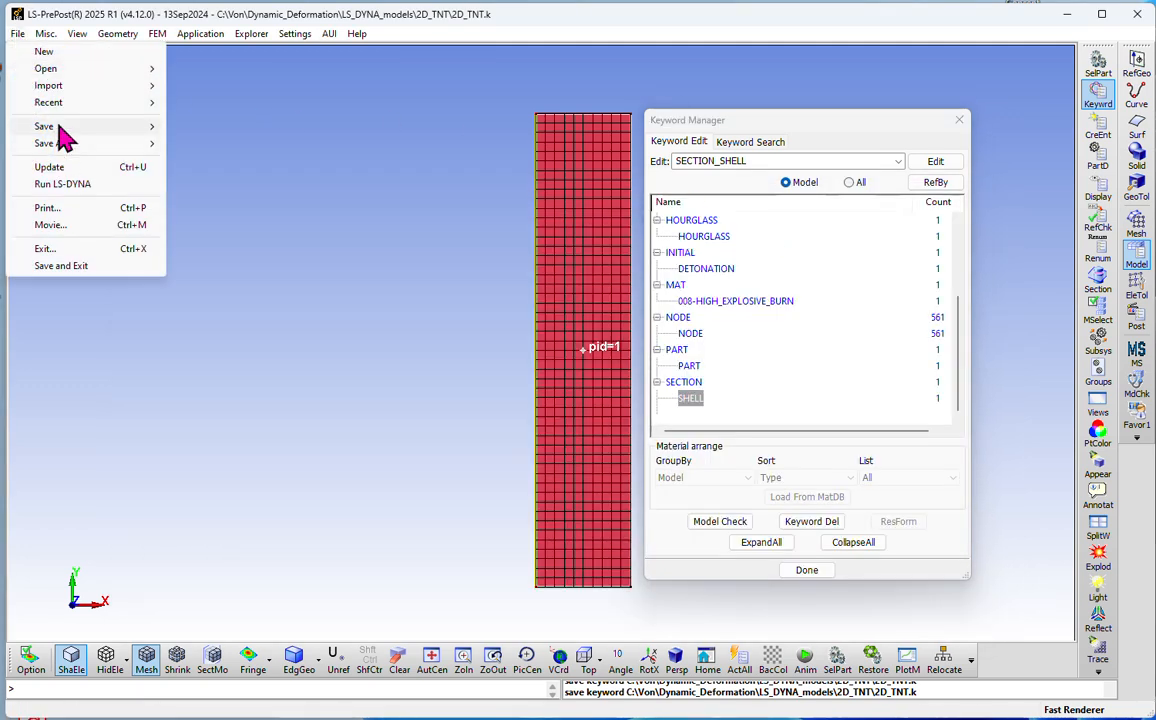
pyautogui.moveTo(100, 126)
pyautogui.click(215, 125)
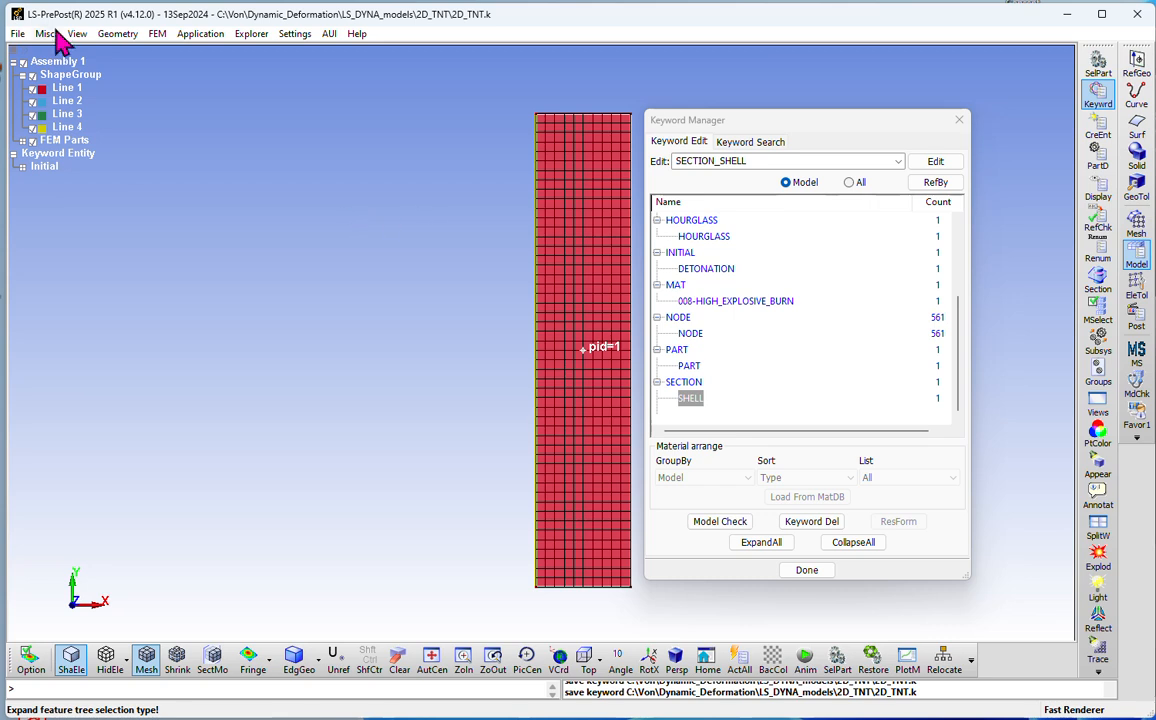
# Step: Run 2D_TNT.k in LS-Run with the SMP single-precision solver, deleting the existing results files, and dismiss the solver console once finished
pyautogui.click(18, 33)
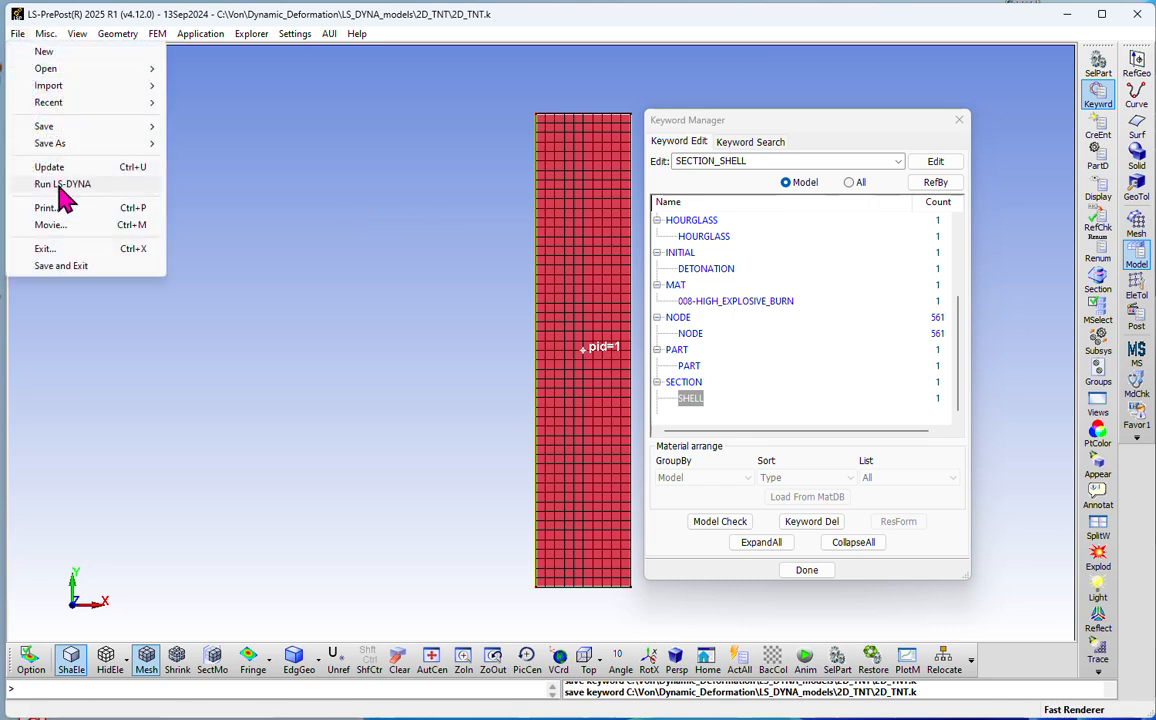
pyautogui.click(28, 183)
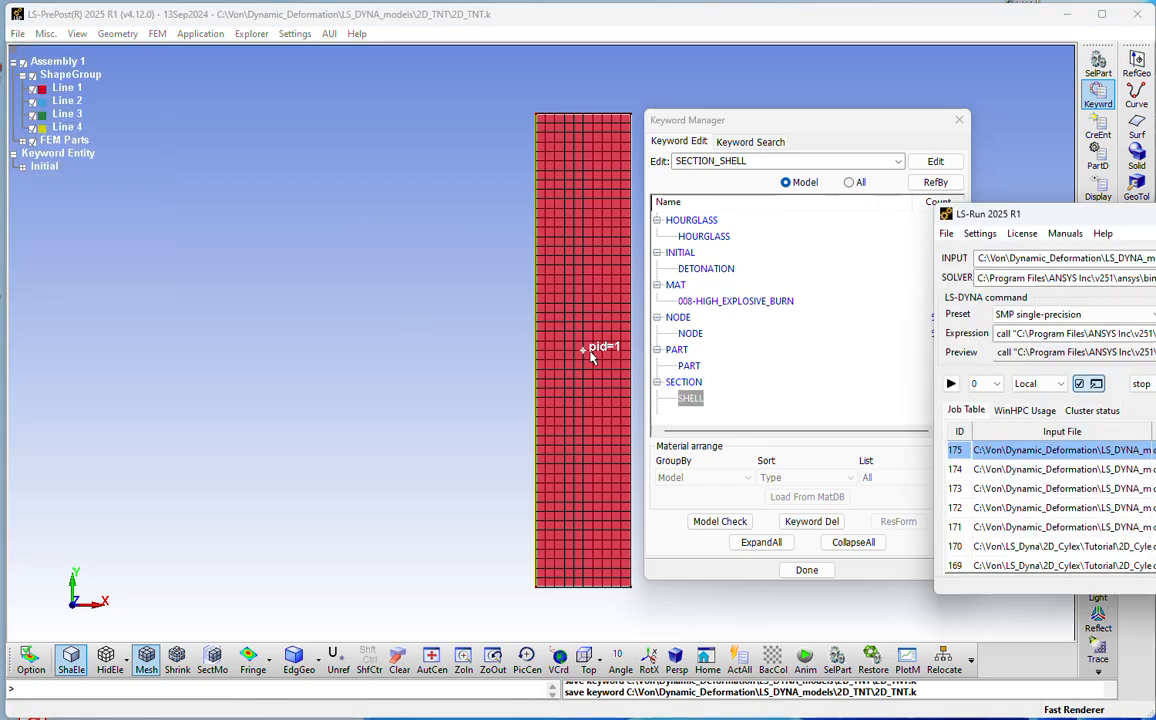
pyautogui.moveTo(1011, 222); pyautogui.dragTo(150, 166)
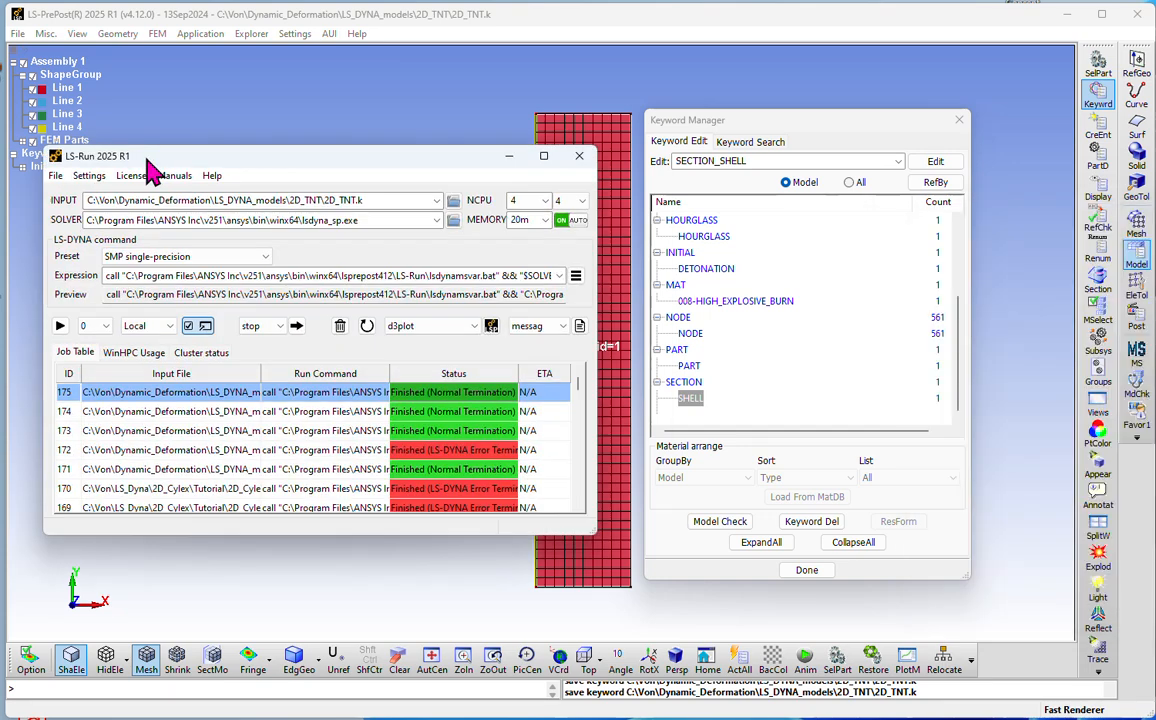
pyautogui.click(59, 326)
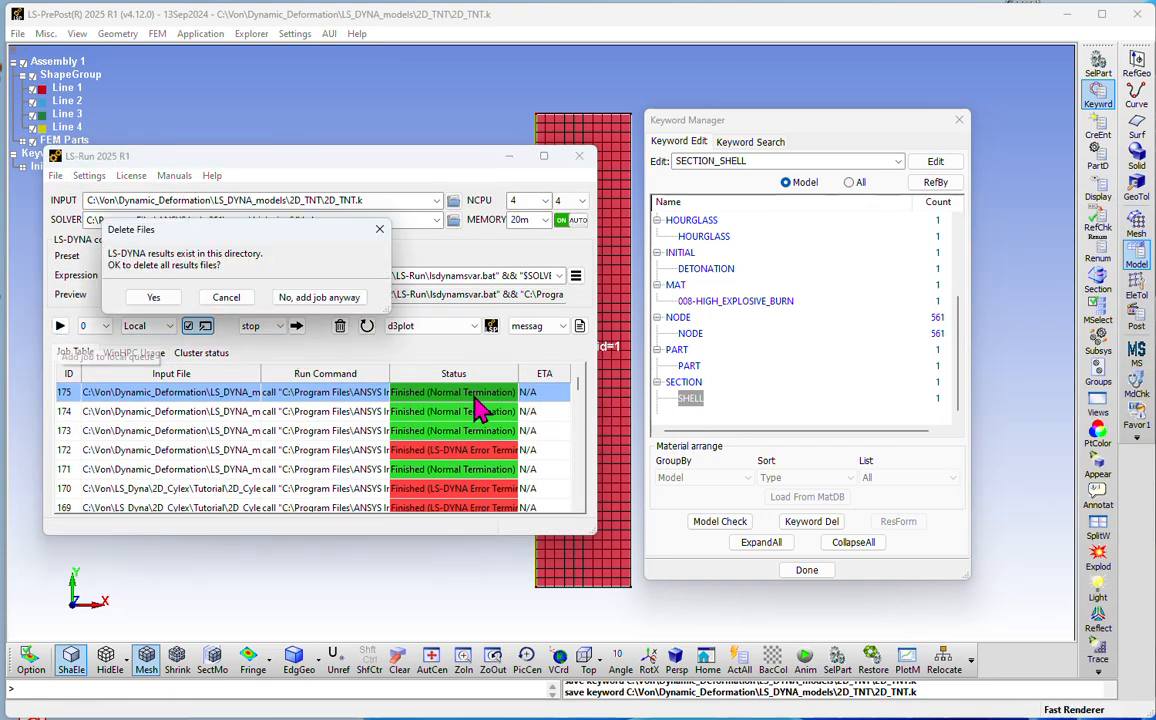
pyautogui.click(147, 297)
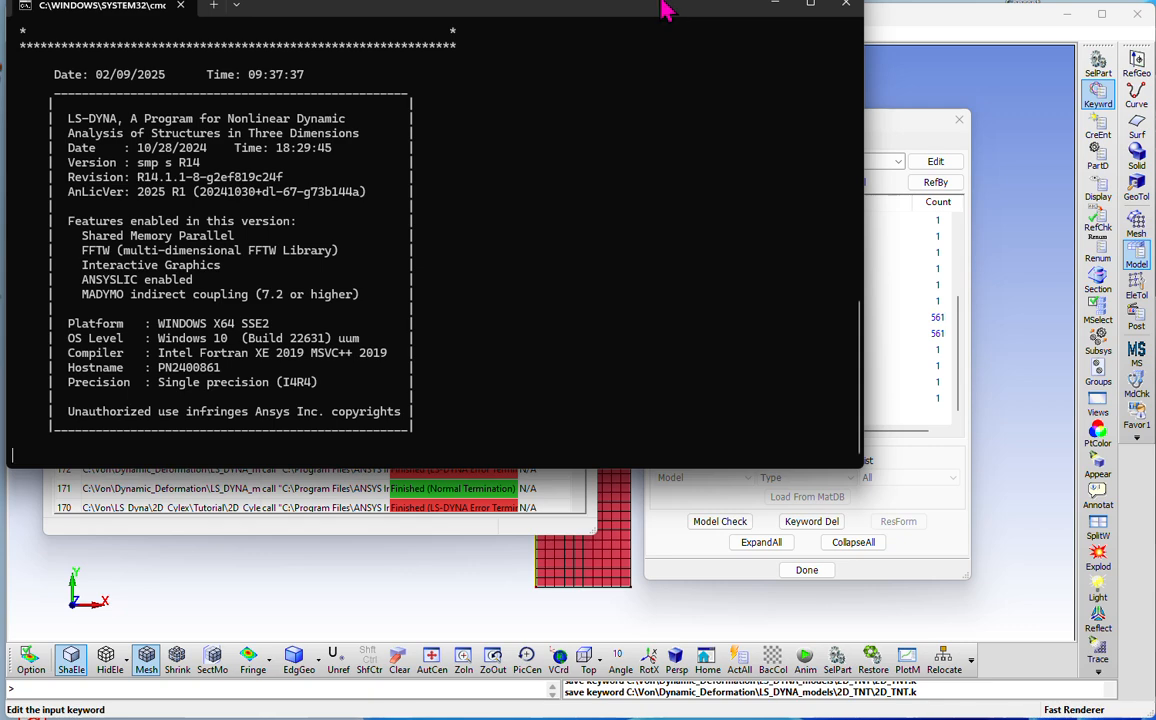
pyautogui.moveTo(653, 5); pyautogui.dragTo(686, 70)
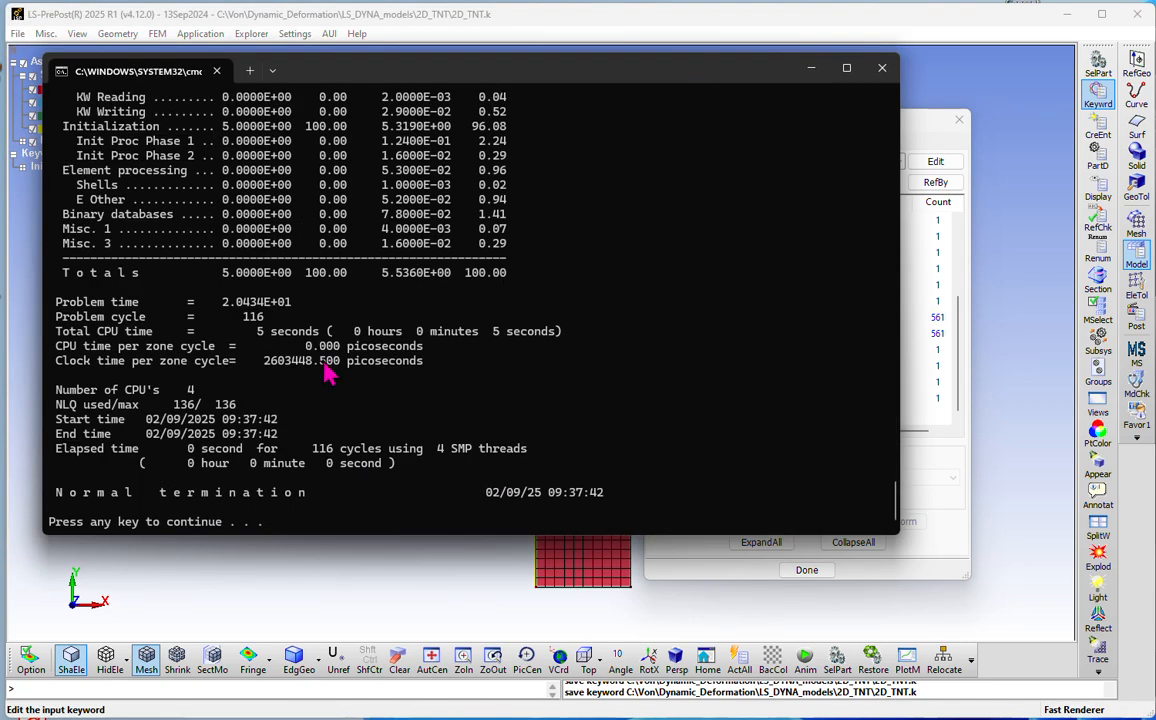
pyautogui.press('Return')
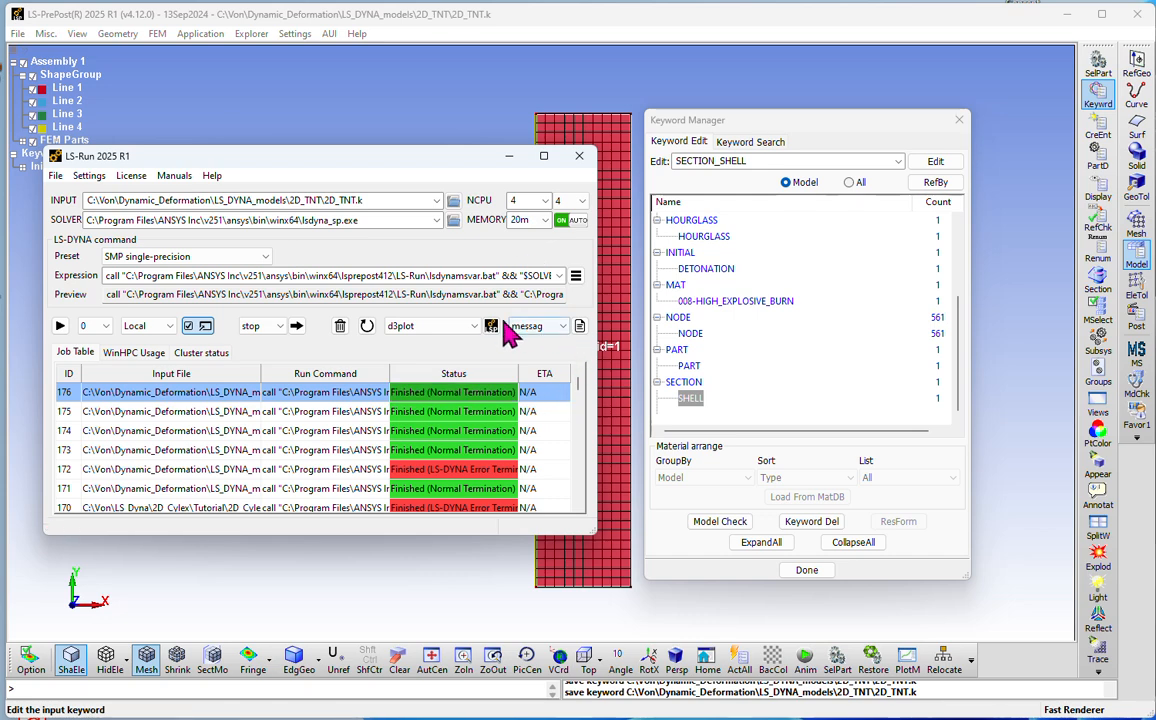
# Step: Open the d3plot results of the new run and play the deformation animation forward, stopping at state 55
pyautogui.click(491, 326)
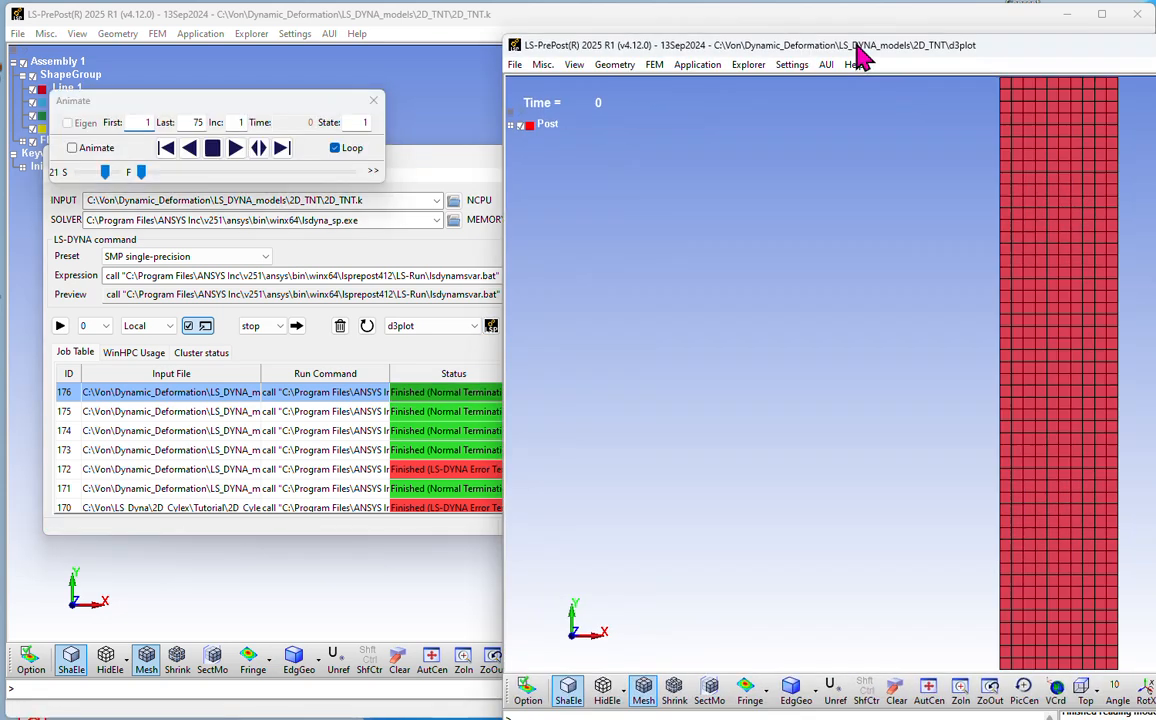
pyautogui.moveTo(857, 50); pyautogui.dragTo(366, 24)
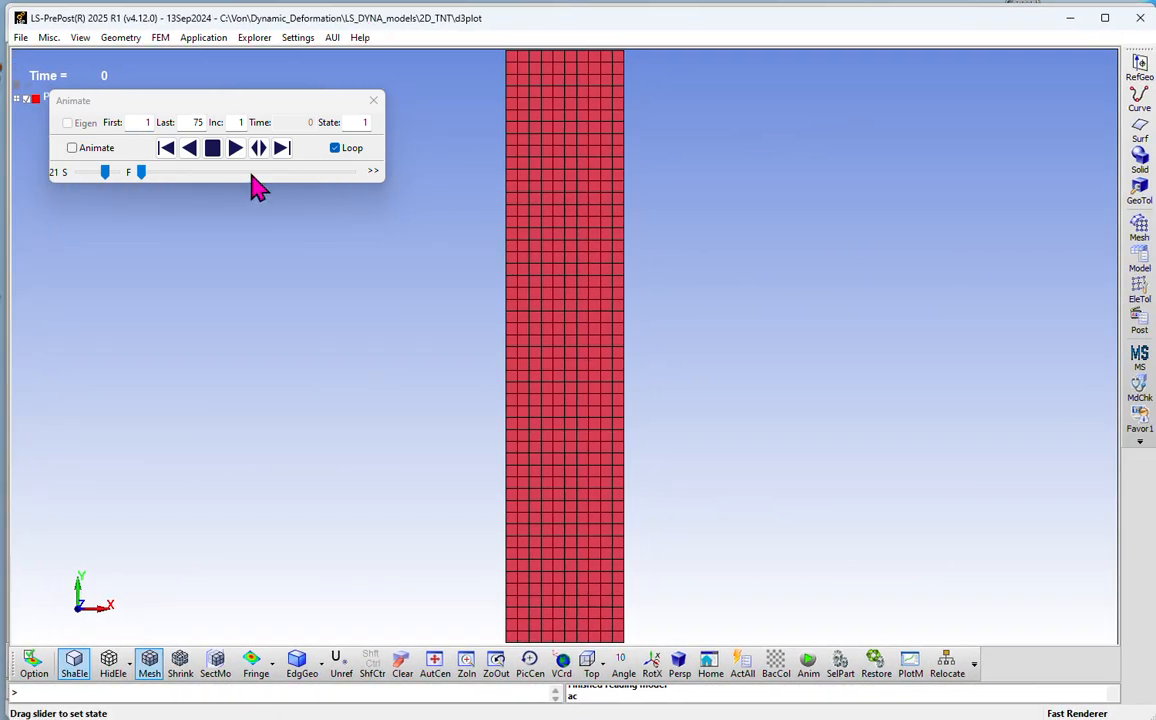
pyautogui.click(234, 150)
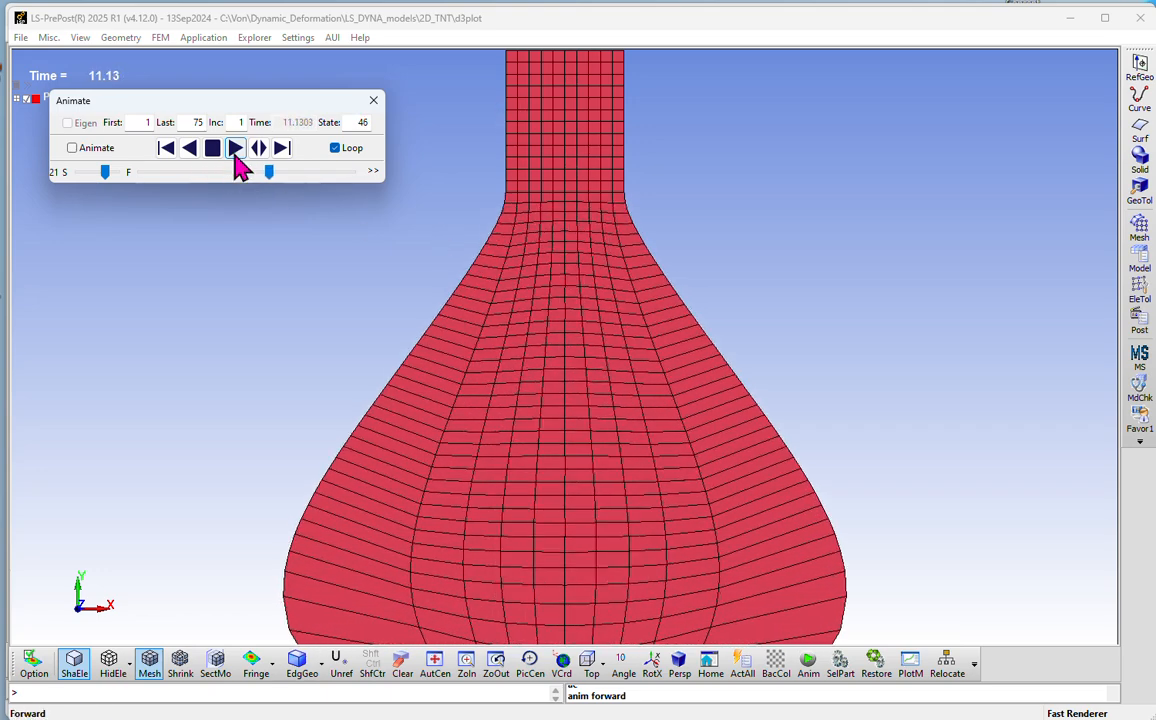
pyautogui.click(218, 160)
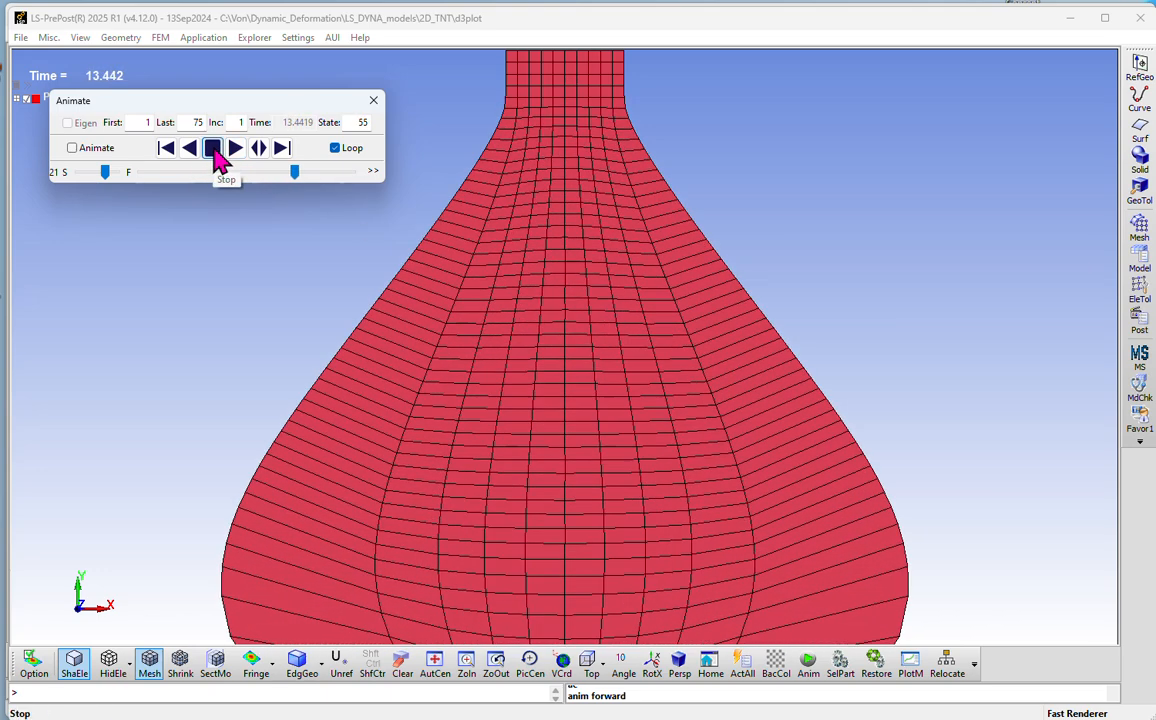
# Step: Step the deformation animation back to state 47
pyautogui.click(170, 158)
pyautogui.click(170, 158)
pyautogui.click(170, 158)
pyautogui.click(170, 158)
pyautogui.click(170, 158)
pyautogui.click(170, 158)
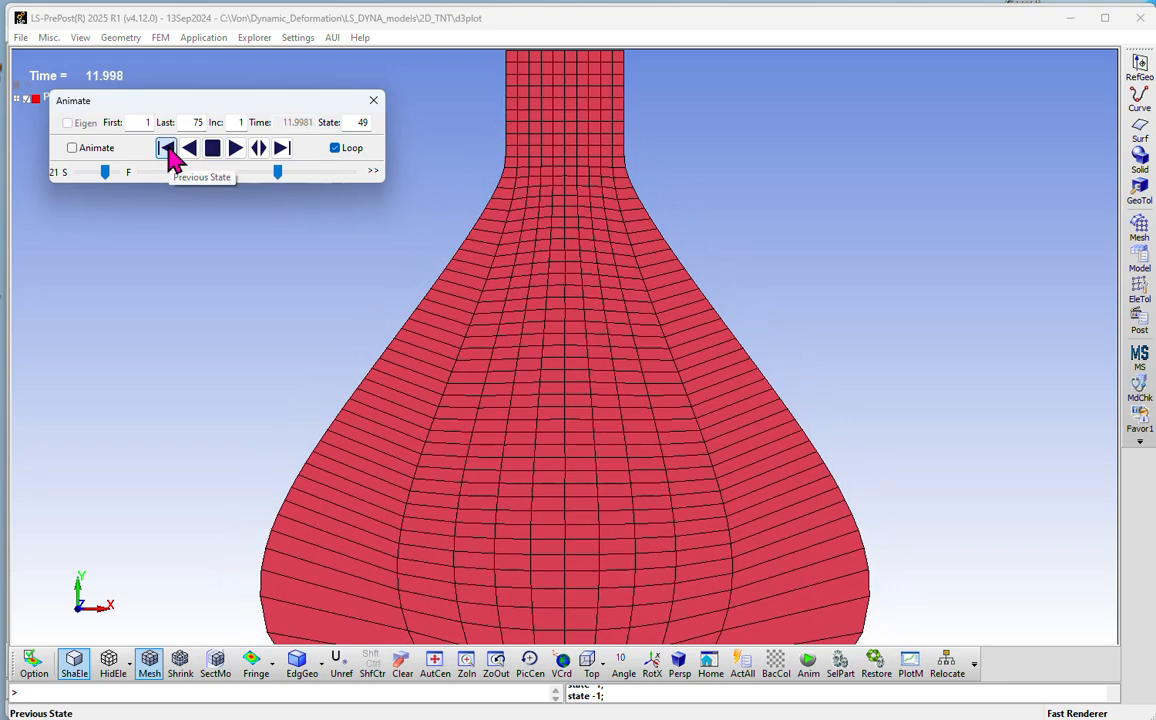
pyautogui.click(170, 158)
pyautogui.click(170, 158)
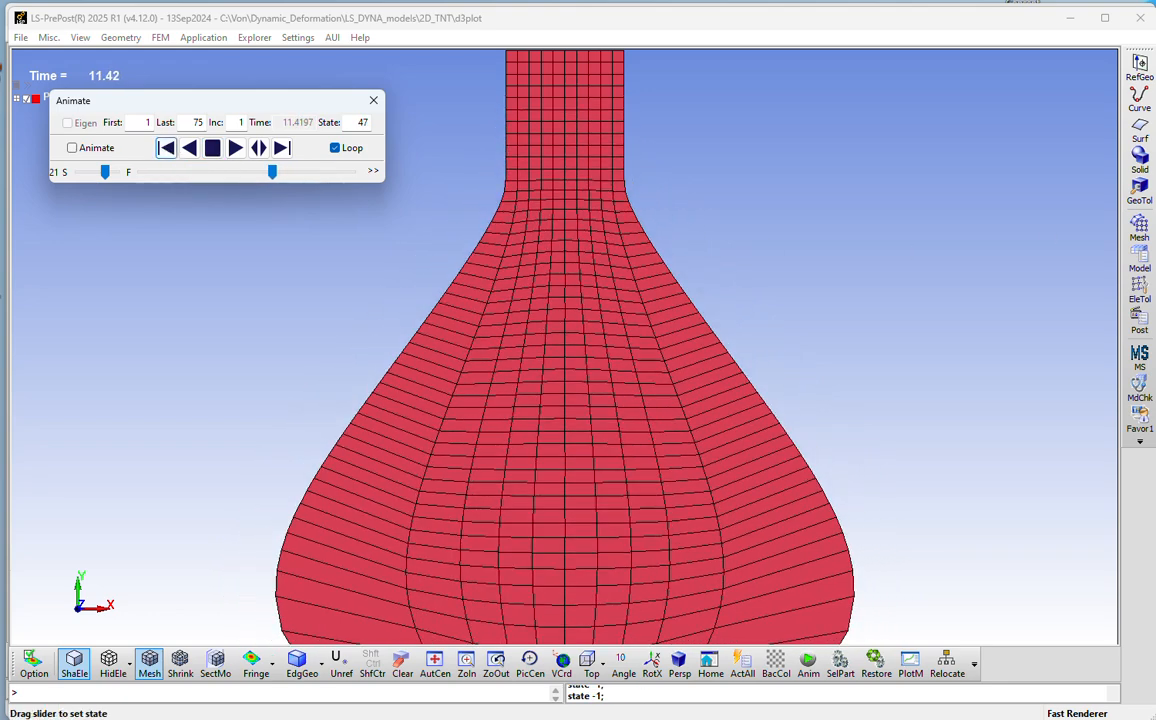
# Step: Display the pressure fringe contours from the stress components on the deformed model
pyautogui.click(1139, 320)
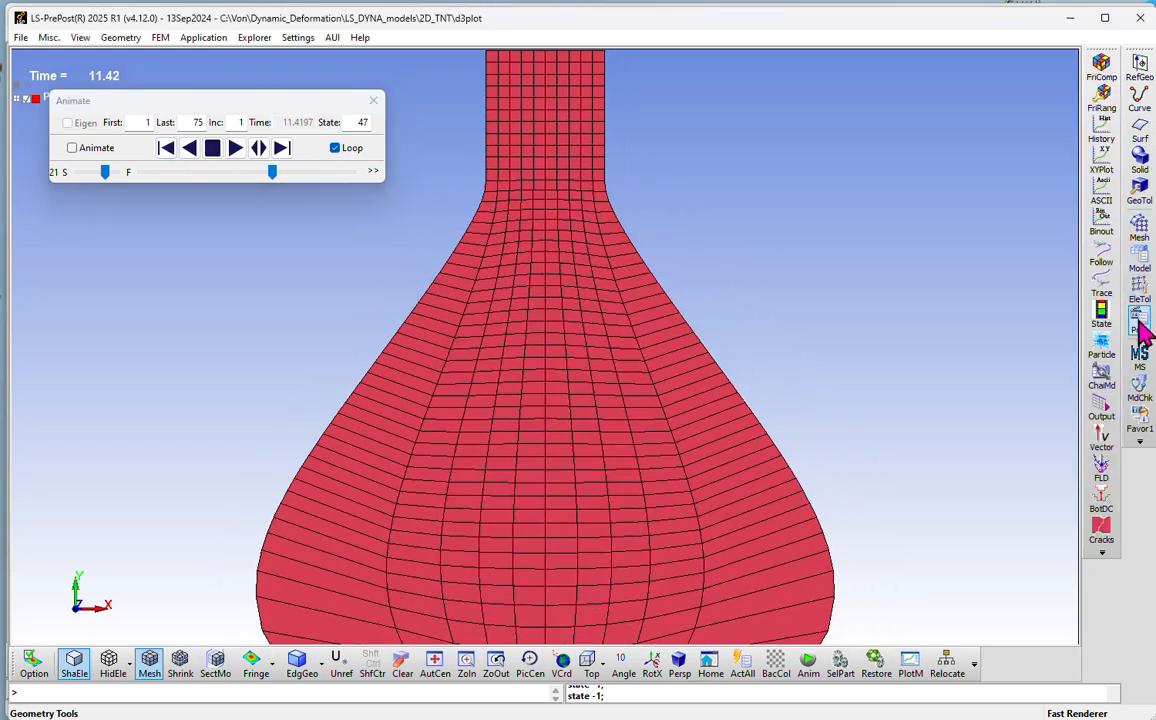
pyautogui.click(1101, 68)
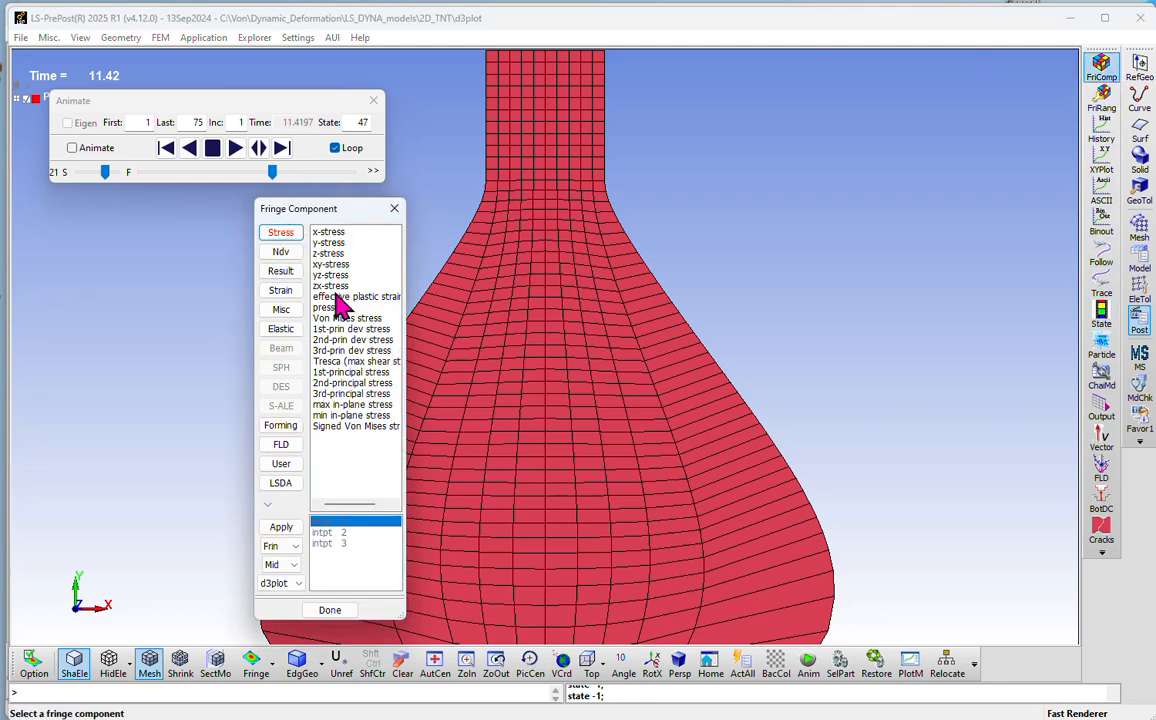
pyautogui.click(331, 308)
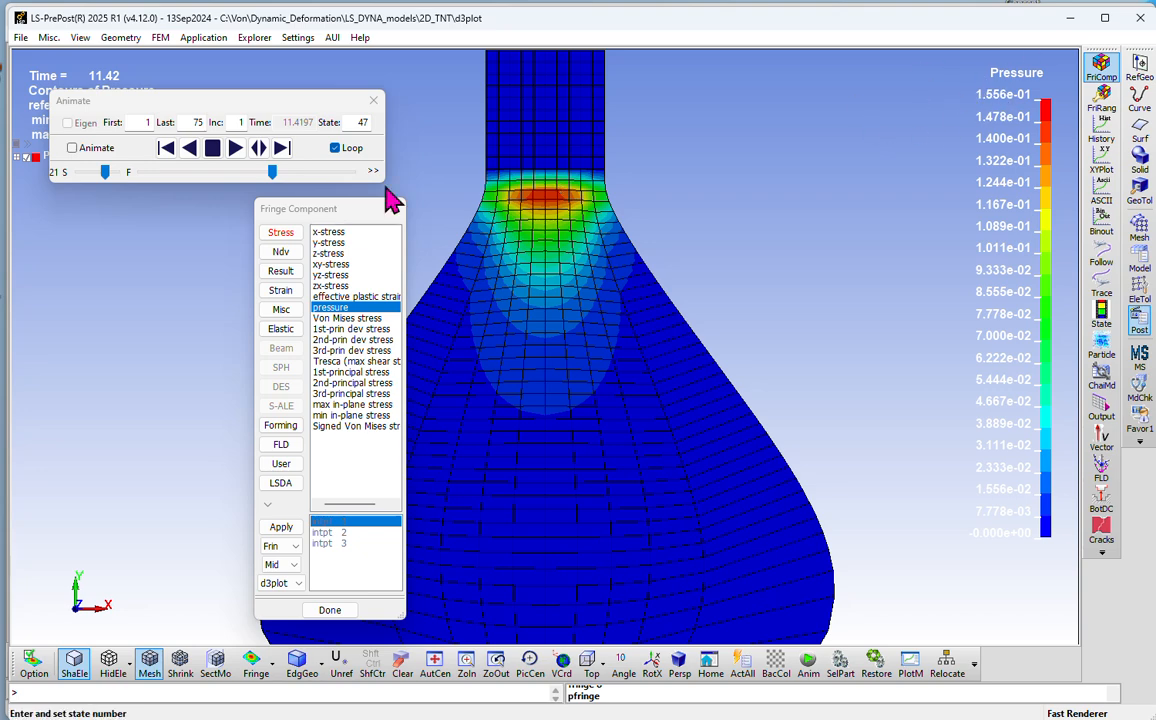
# Step: Advance the pressure contours state by state to state 61
pyautogui.click(281, 149)
pyautogui.click(281, 149)
pyautogui.click(281, 149)
pyautogui.click(281, 149)
pyautogui.click(281, 149)
pyautogui.click(281, 149)
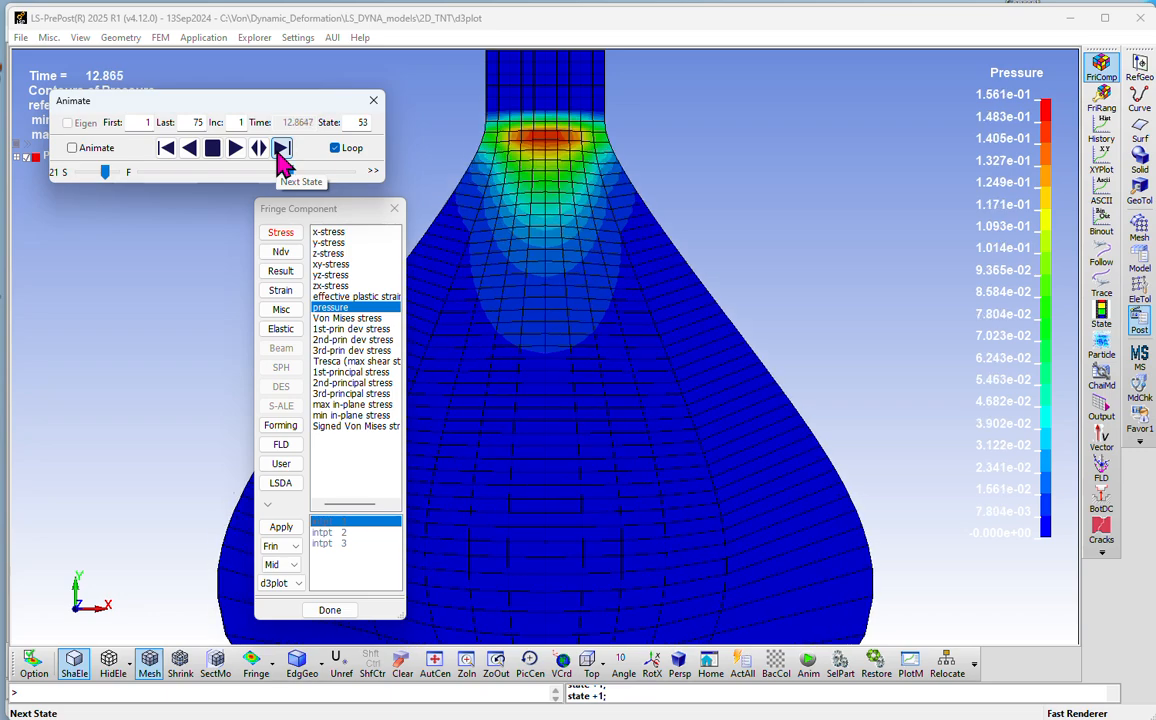
pyautogui.click(281, 149)
pyautogui.click(281, 149)
pyautogui.click(281, 149)
pyautogui.click(281, 149)
pyautogui.click(281, 149)
pyautogui.click(281, 149)
pyautogui.click(281, 149)
pyautogui.click(281, 149)
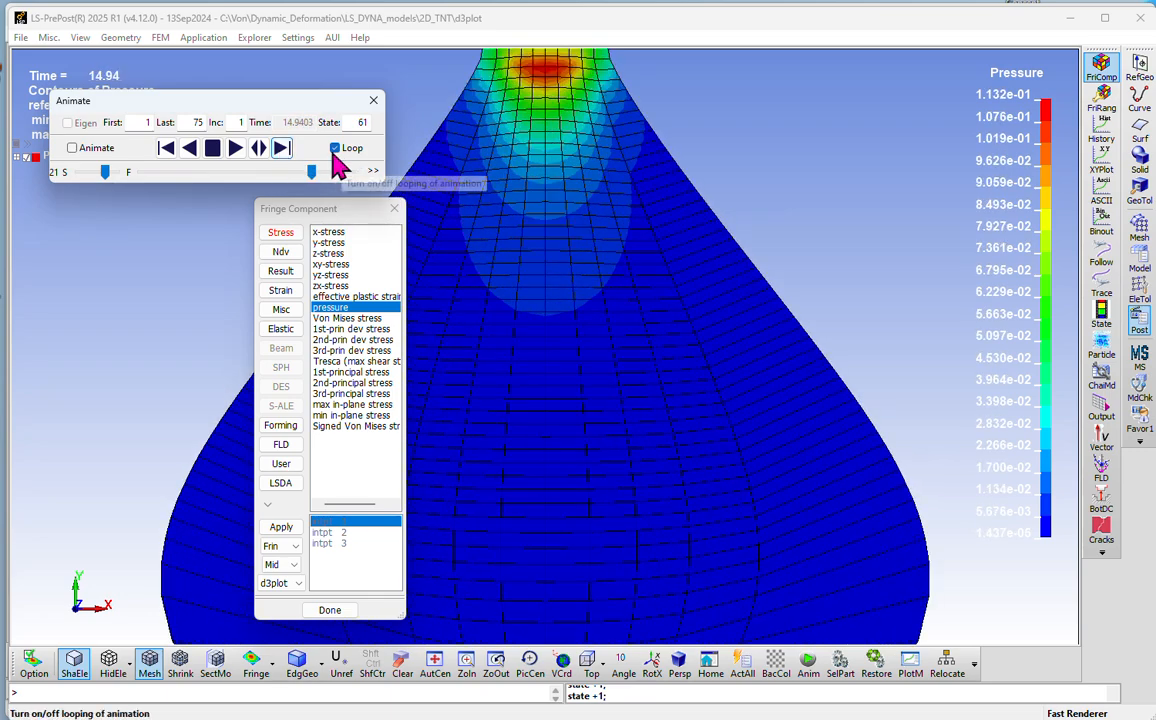
# Step: Step the pressure contours back to state 56 and forward again to state 59, with the charge's upper end in view
pyautogui.click(166, 148)
pyautogui.click(166, 148)
pyautogui.click(166, 148)
pyautogui.click(166, 148)
pyautogui.click(166, 148)
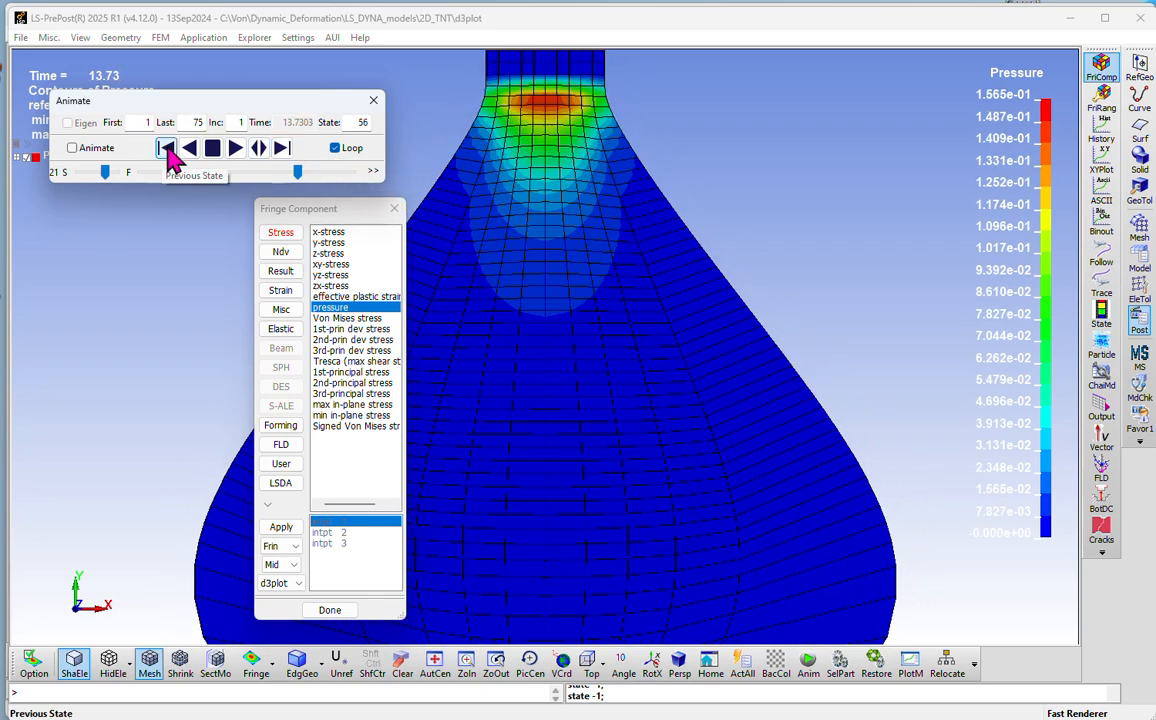
pyautogui.scroll(-2, 776, 290)
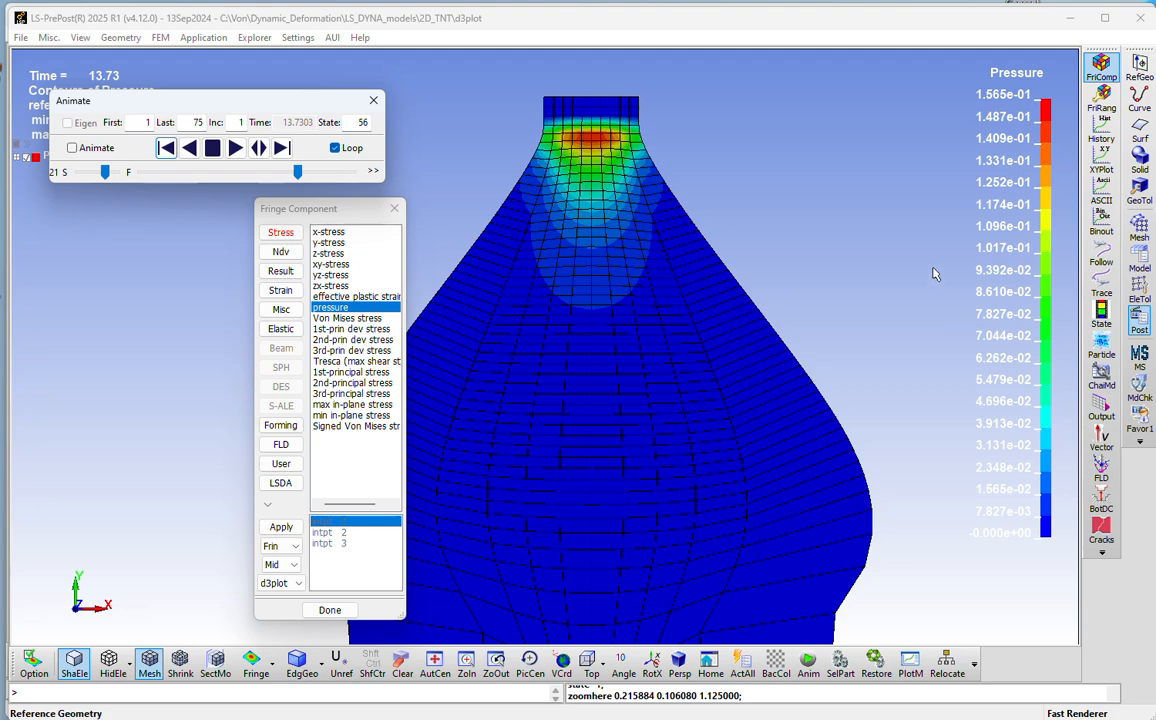
pyautogui.click(281, 149)
pyautogui.click(281, 149)
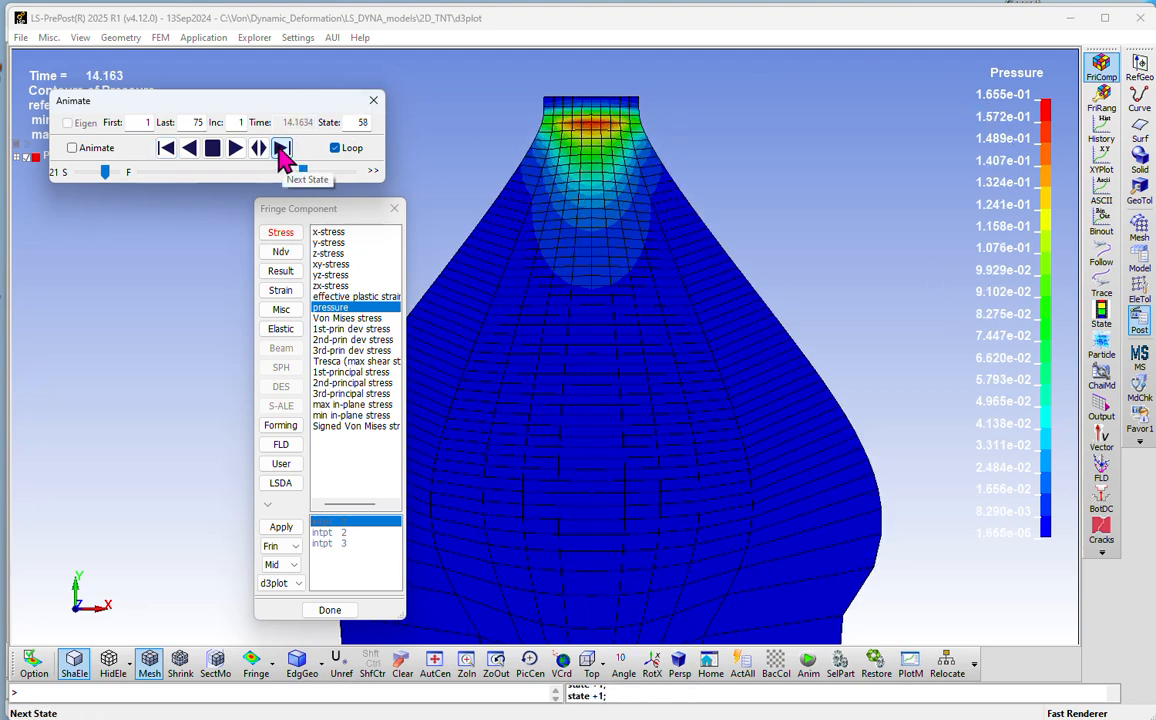
pyautogui.click(281, 149)
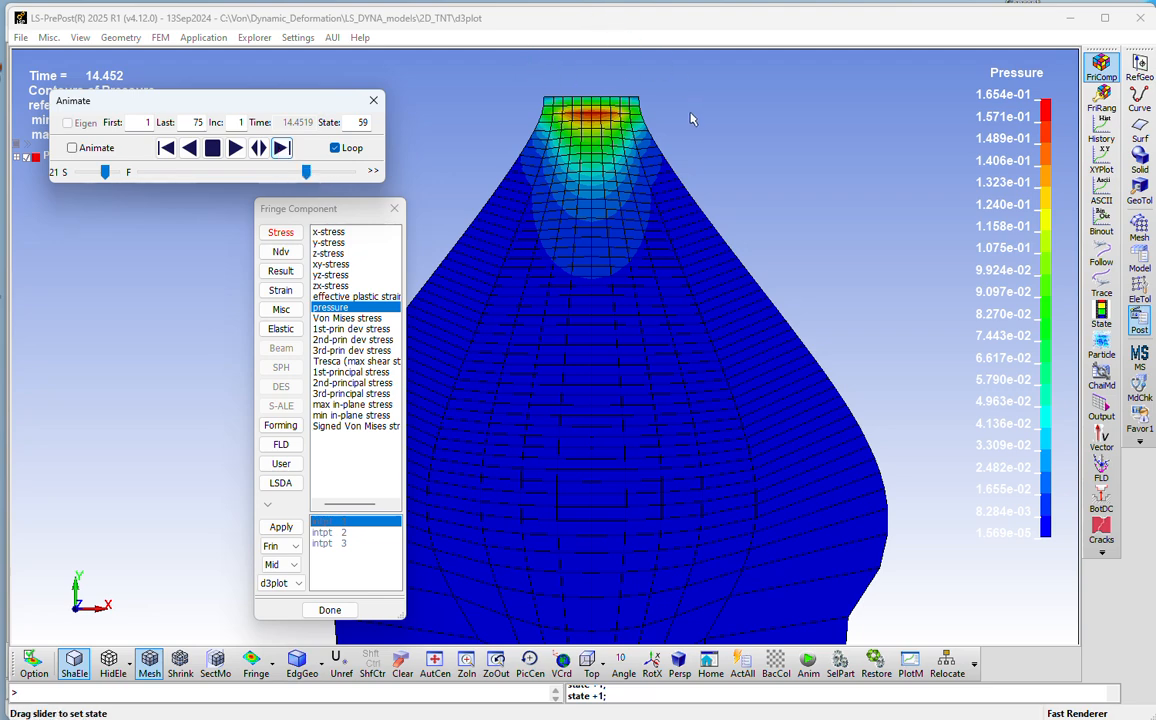
# Step: Uncover the deformed charge and examine its pressure contours and mesh shape at state 59
pyautogui.moveTo(300, 208); pyautogui.dragTo(164, 228)
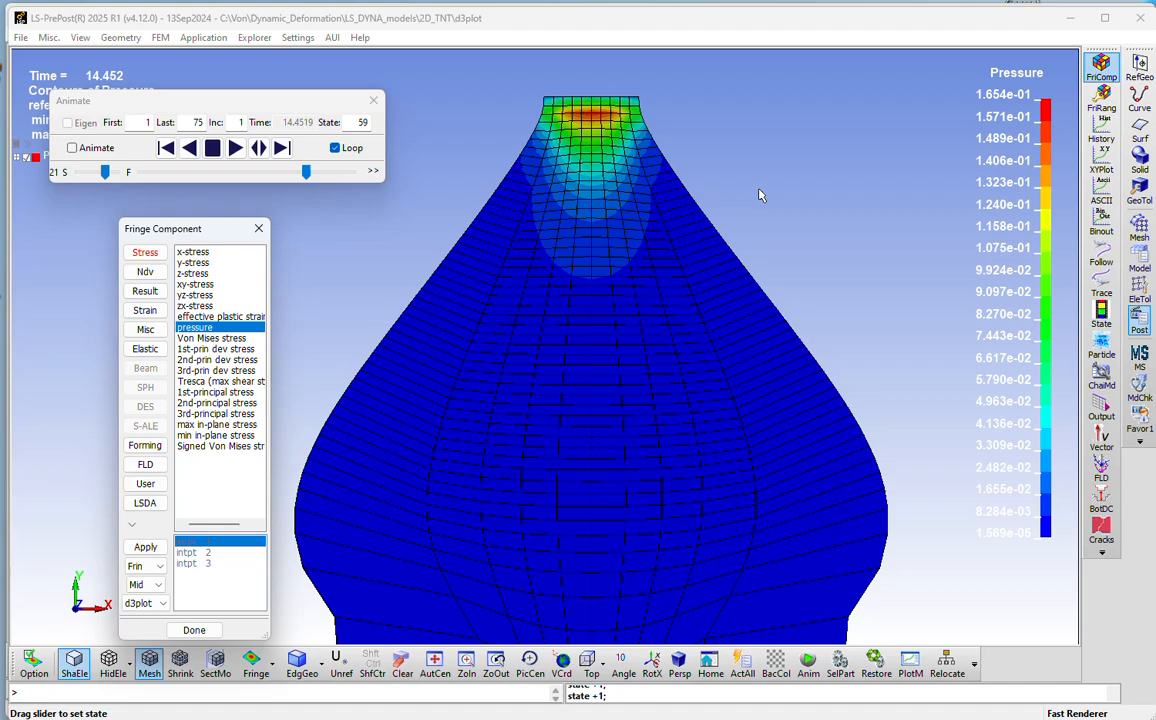
pyautogui.moveTo(758, 195)
pyautogui.keyDown('shift'); pyautogui.mouseDown()
pyautogui.moveTo(759, 178)
pyautogui.moveTo(803, 183)
pyautogui.moveTo(882, 354)
pyautogui.moveTo(694, 180)
pyautogui.moveTo(671, 459)
pyautogui.moveTo(387, 219)
pyautogui.moveTo(769, 366)
pyautogui.moveTo(478, 85)
pyautogui.moveTo(828, 377)
pyautogui.moveTo(480, 544)
pyautogui.moveTo(733, 137)
pyautogui.moveTo(748, 175)
pyautogui.moveTo(692, 212)
pyautogui.moveTo(645, 348)
pyautogui.moveTo(686, 235)
pyautogui.moveTo(728, 214)
pyautogui.moveTo(743, 187)
pyautogui.mouseUp(); pyautogui.keyUp('shift')
pyautogui.keyDown('shift'); pyautogui.moveTo(594, 230); pyautogui.dragTo(627, 318); pyautogui.keyUp('shift')
pyautogui.keyDown('shift'); pyautogui.moveTo(627, 318); pyautogui.dragTo(590, 258, button='middle'); pyautogui.keyUp('shift')
pyautogui.keyDown('shift'); pyautogui.moveTo(603, 244); pyautogui.dragTo(663, 322, button='right'); pyautogui.keyUp('shift')
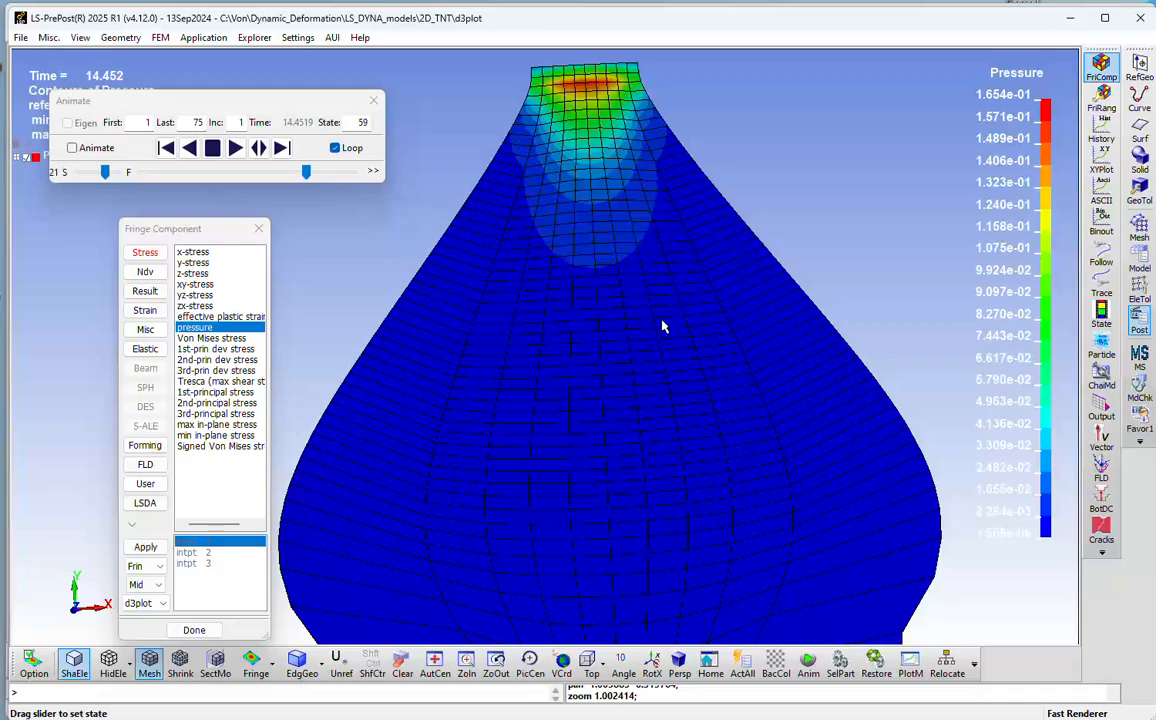
pyautogui.scroll(-3, 664, 314)
pyautogui.scroll(3, 666, 306)
pyautogui.scroll(-2, 668, 312)
pyautogui.scroll(3, 668, 308)
pyautogui.scroll(-4, 663, 254)
pyautogui.scroll(5, 660, 256)
pyautogui.scroll(-4, 659, 258)
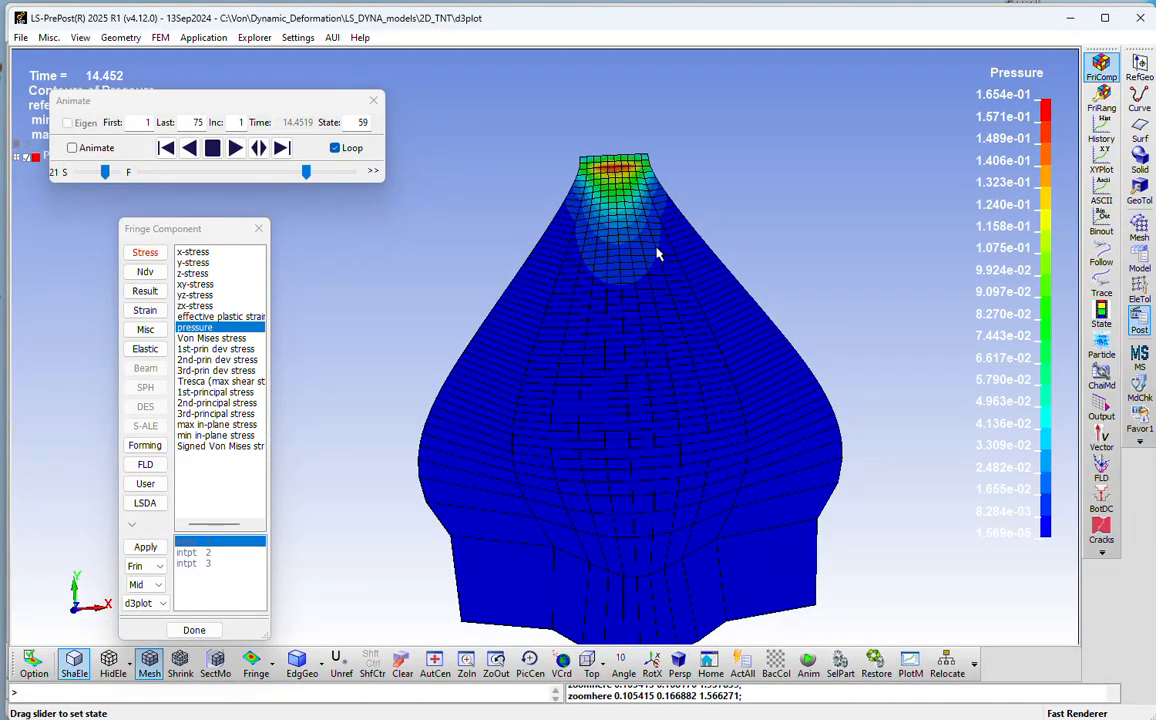